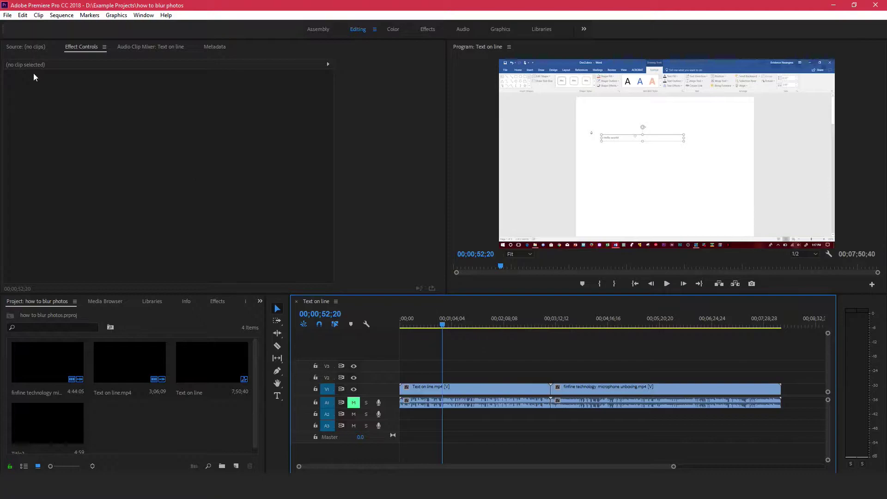
Create a 1920×1080 legacy title named Title 08 through File > New > Legacy Title
{"action": "left_click", "coordinate": [8, 16]}
{"action": "mouse_move", "coordinate": [23, 17]}
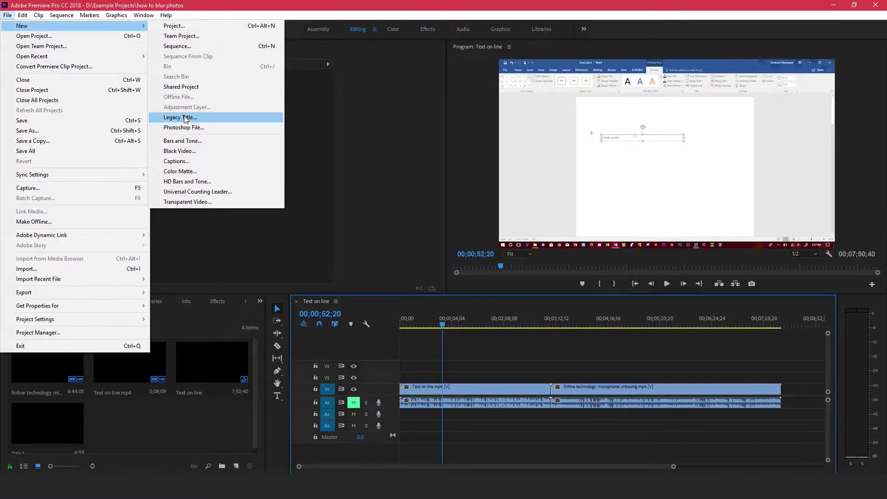
{"action": "left_click", "coordinate": [185, 118]}
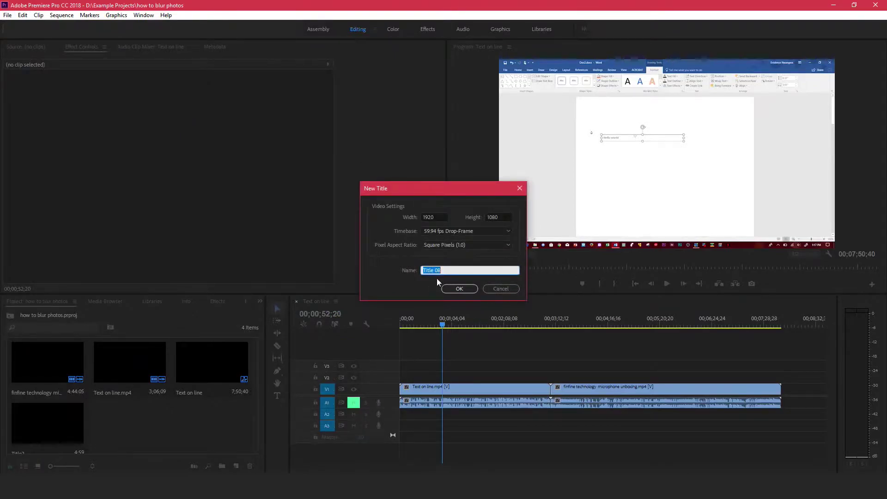
{"action": "left_click", "coordinate": [465, 289]}
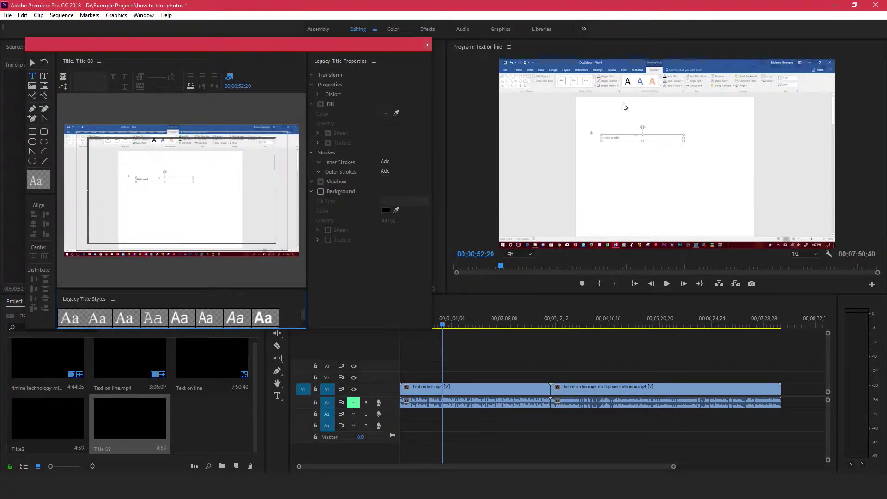
Draw a rectangle over the Hello world text, fill it with 110303, and close the title editor
{"action": "left_click", "coordinate": [32, 131]}
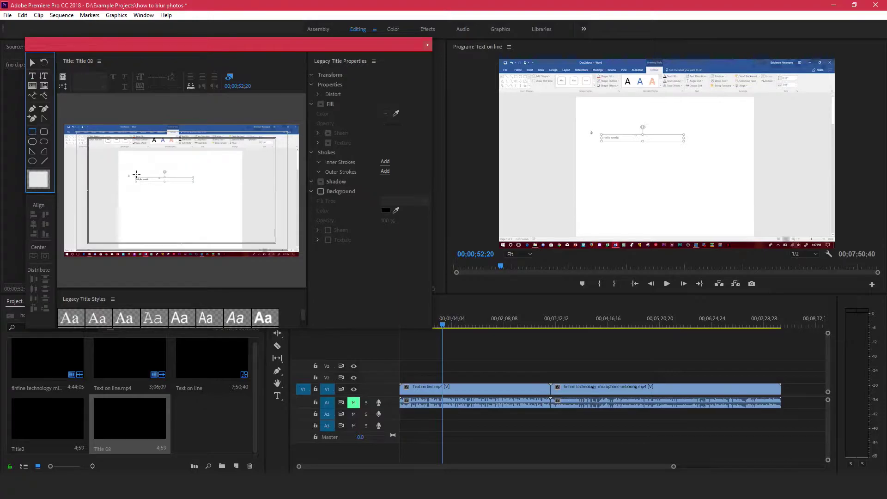
{"action": "left_click_drag", "start_coordinate": [135, 176], "coordinate": [153, 182]}
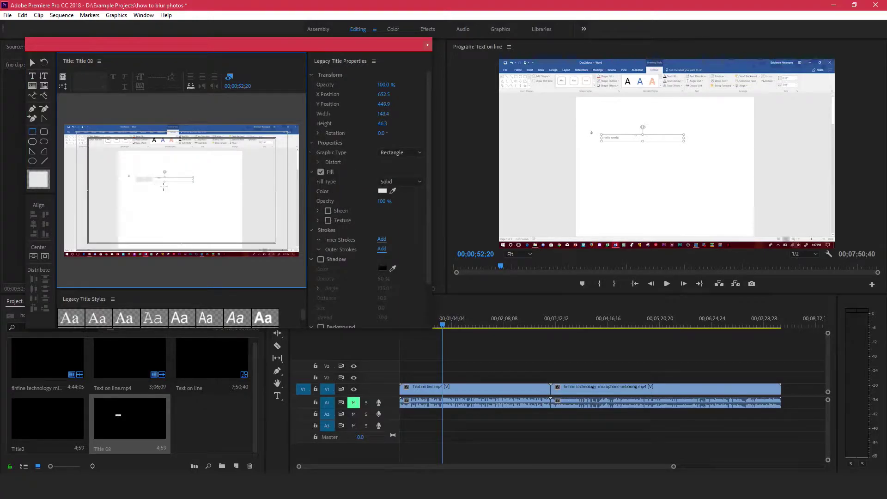
{"action": "left_click", "coordinate": [383, 190]}
{"action": "left_click_drag", "start_coordinate": [426, 204], "coordinate": [440, 210]}
{"action": "left_click", "coordinate": [545, 197]}
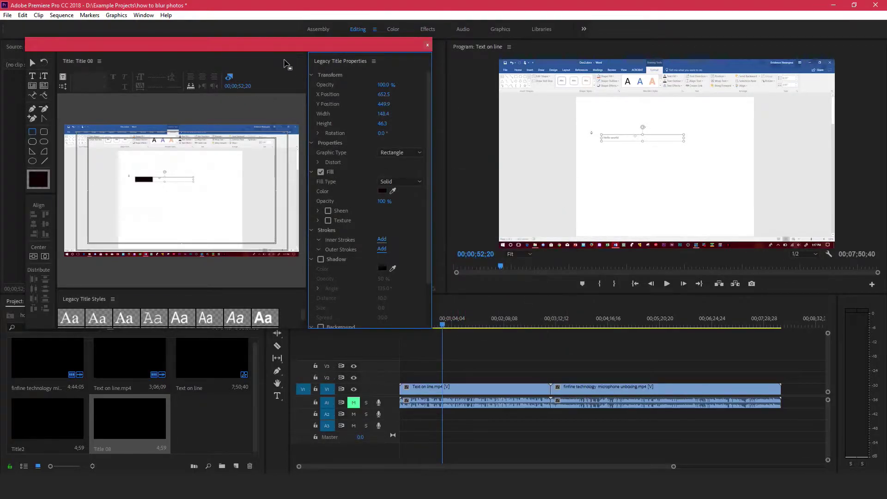
{"action": "left_click", "coordinate": [426, 45]}
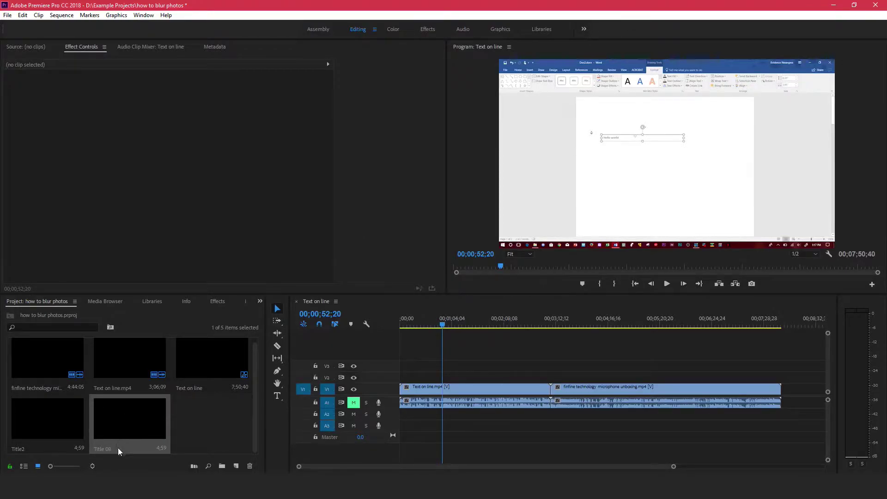
Drop Title 08 onto V2 at the playhead and make it an adjustment layer
{"action": "left_click_drag", "start_coordinate": [132, 410], "coordinate": [444, 377]}
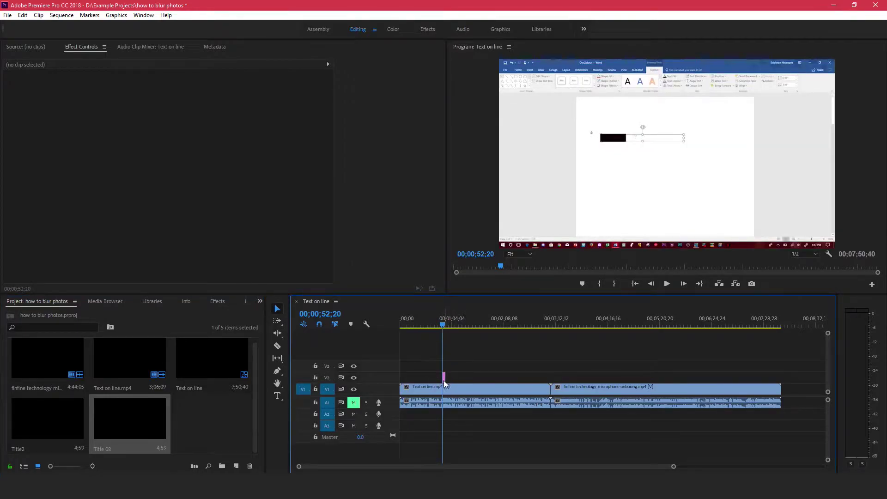
{"action": "left_click", "coordinate": [445, 378]}
{"action": "right_click", "coordinate": [444, 378]}
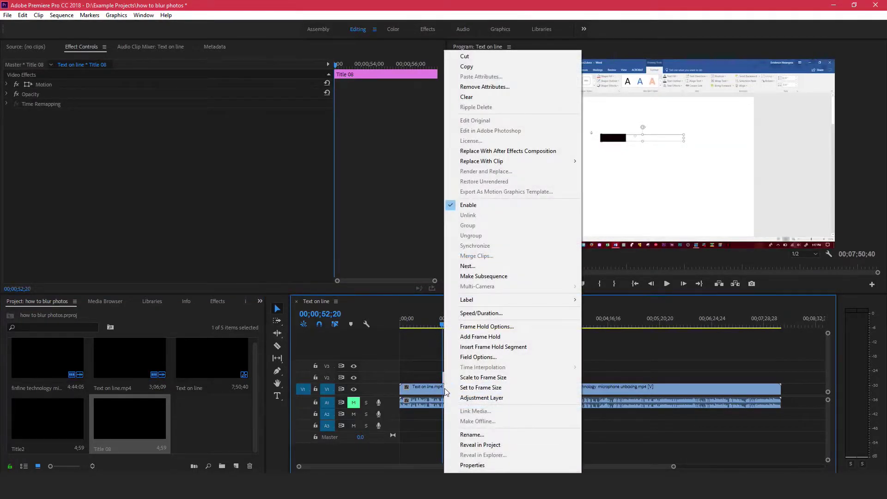
{"action": "left_click", "coordinate": [469, 399]}
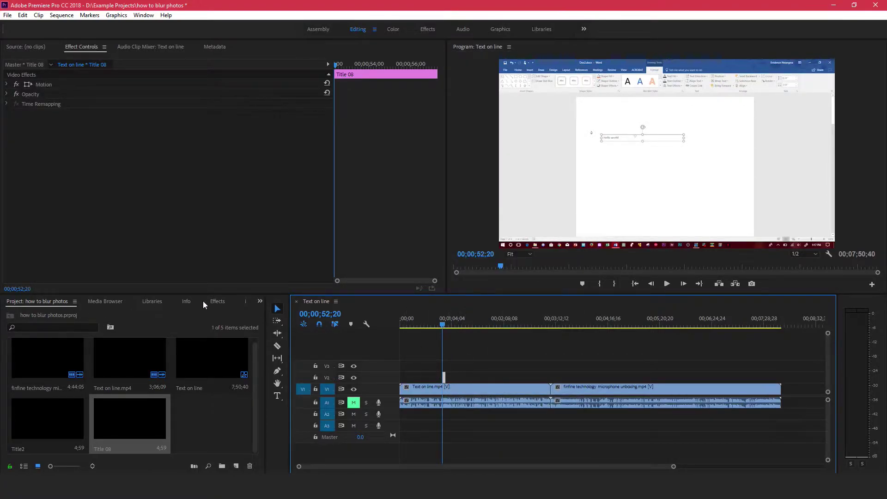
Apply Fast Blur to the Title 08 clip and set Blurriness to 12.0
{"action": "left_click", "coordinate": [218, 300]}
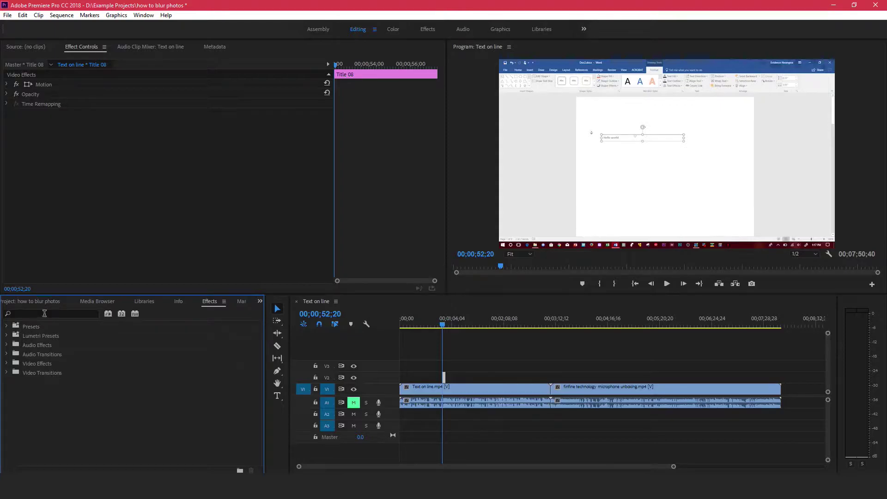
{"action": "left_click", "coordinate": [45, 313]}
{"action": "type", "text": "fas"}
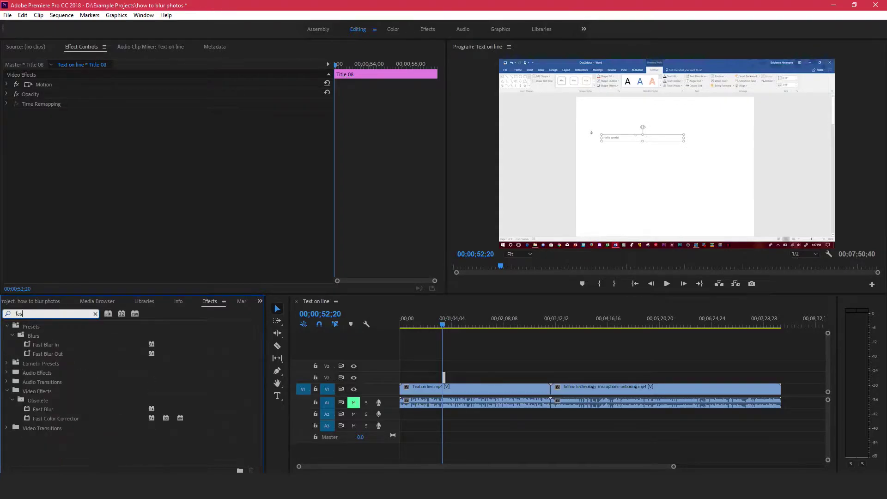
{"action": "type", "text": "t"}
{"action": "left_click_drag", "start_coordinate": [45, 407], "coordinate": [443, 377]}
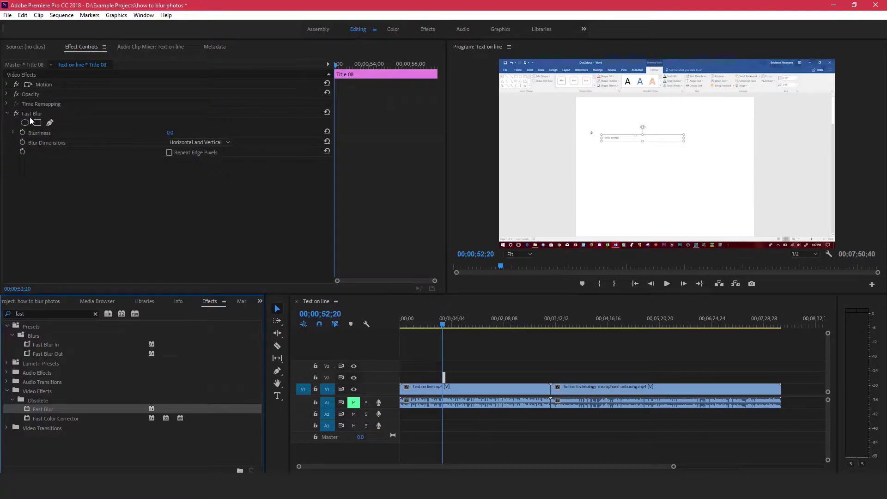
{"action": "left_click", "coordinate": [170, 133]}
{"action": "left_click_drag", "start_coordinate": [170, 133], "coordinate": [176, 132]}
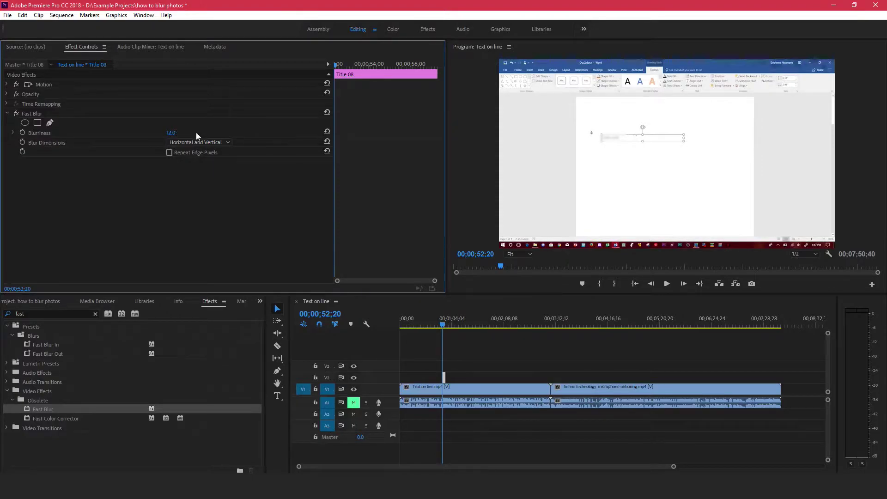
Trim the end of Title 08 further right and scrub ahead to check the blur
{"action": "left_click", "coordinate": [448, 377]}
{"action": "left_click_drag", "start_coordinate": [449, 378], "coordinate": [460, 378]}
{"action": "mouse_move", "coordinate": [445, 325]}
{"action": "left_mouse_down"}
{"action": "mouse_move", "coordinate": [453, 326]}
{"action": "mouse_move", "coordinate": [444, 325]}
{"action": "left_mouse_up"}
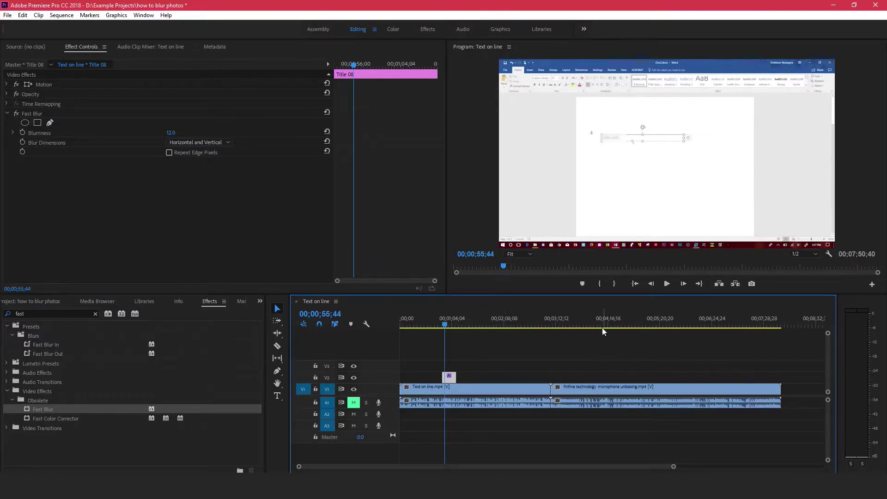
Move the playhead to 00;03;13;35 and show the Project panel with nothing selected
{"action": "left_click", "coordinate": [569, 322]}
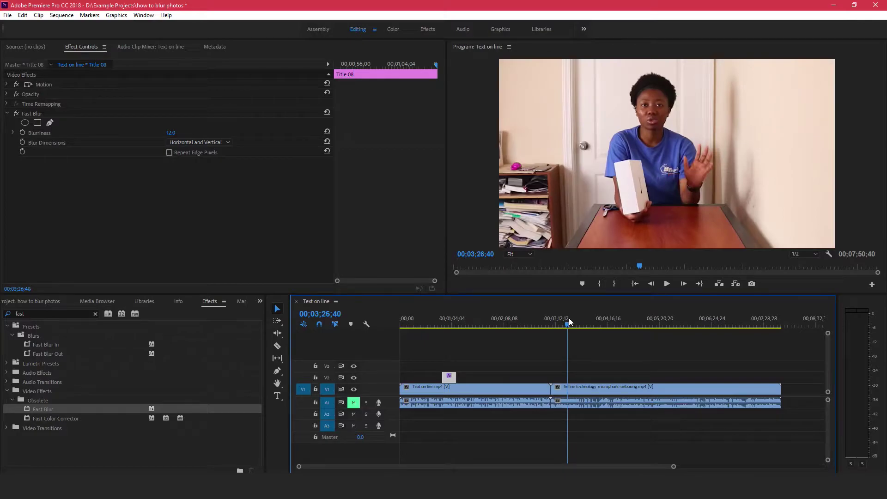
{"action": "left_click_drag", "start_coordinate": [569, 319], "coordinate": [558, 320]}
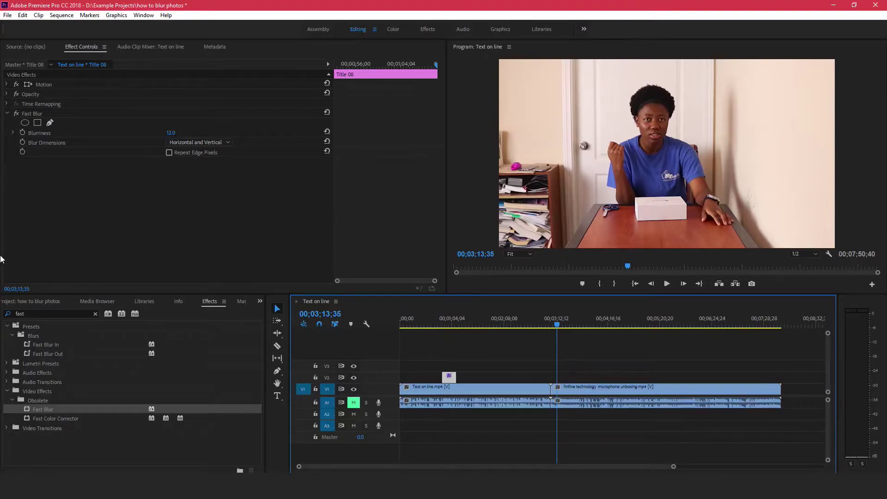
{"action": "left_click", "coordinate": [38, 301]}
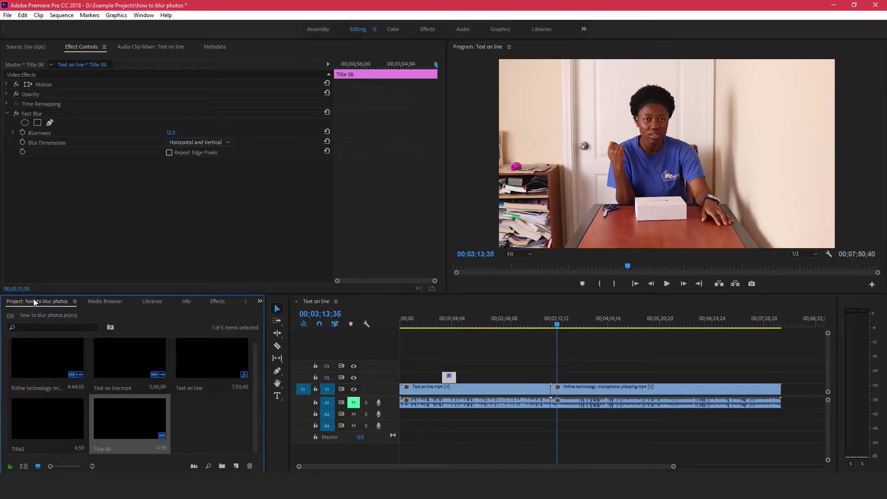
{"action": "left_click", "coordinate": [219, 425]}
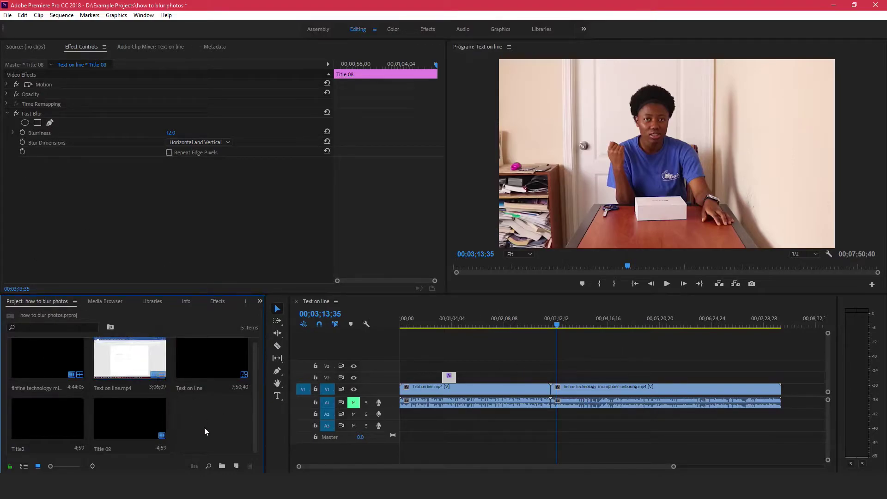
Create a 1920×1080 Adjustment Layer and place it on V2 at 00;03;13;35
{"action": "left_click", "coordinate": [7, 16]}
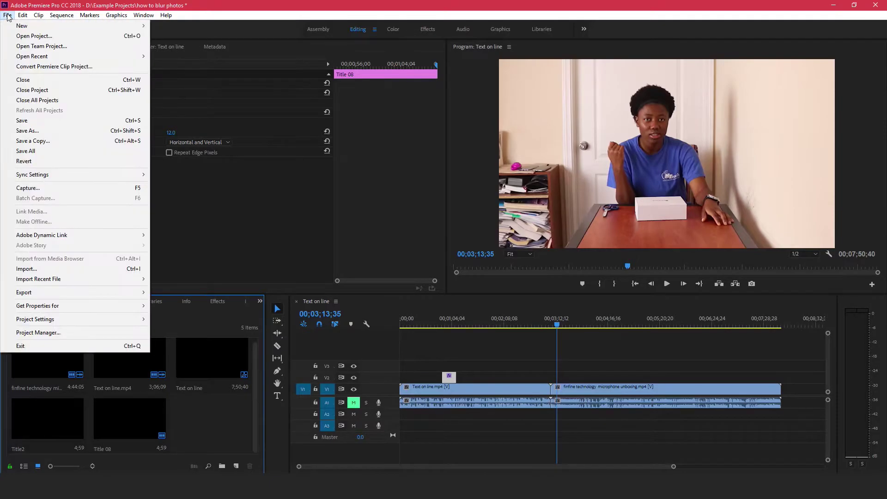
{"action": "mouse_move", "coordinate": [23, 19]}
{"action": "mouse_move", "coordinate": [69, 26]}
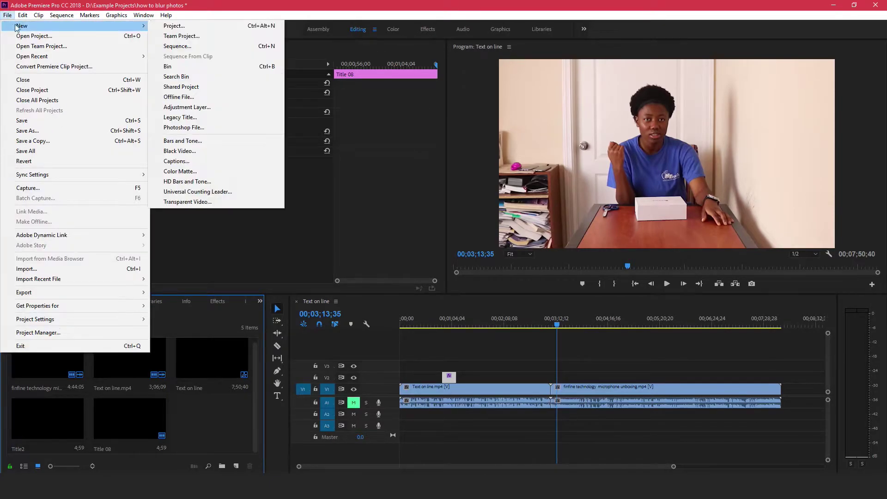
{"action": "left_click", "coordinate": [188, 107]}
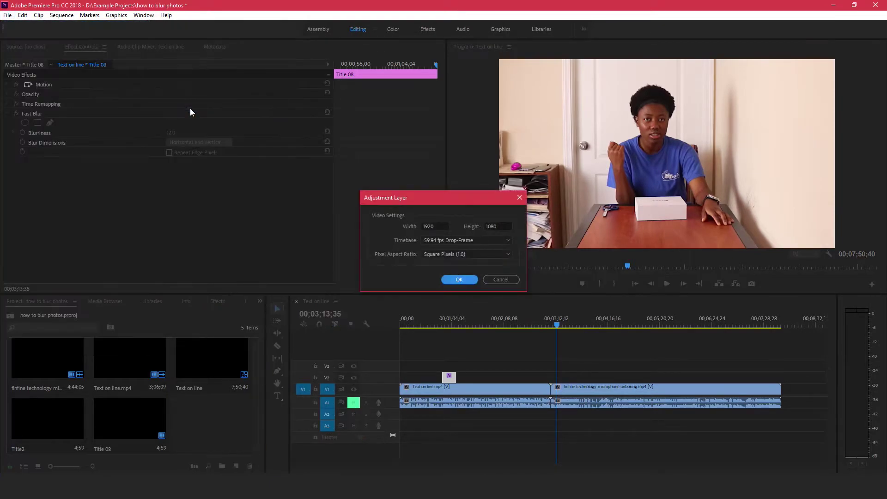
{"action": "left_click", "coordinate": [459, 279]}
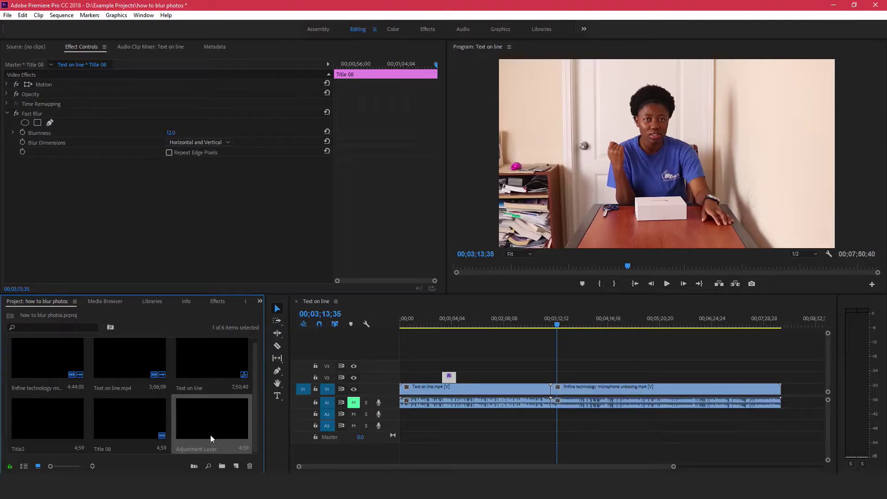
{"action": "left_click_drag", "start_coordinate": [207, 430], "coordinate": [559, 375]}
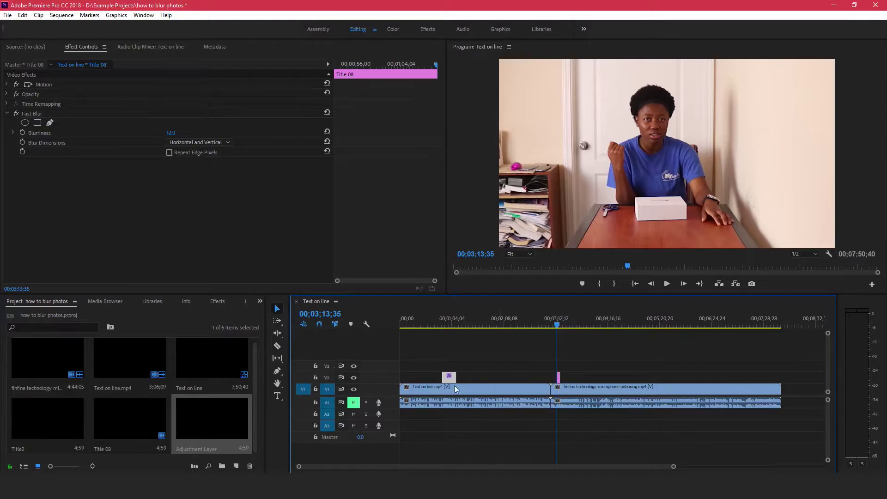
Apply Fast Blur to the V2 adjustment layer and add a freeform pen mask to it
{"action": "left_click", "coordinate": [218, 301]}
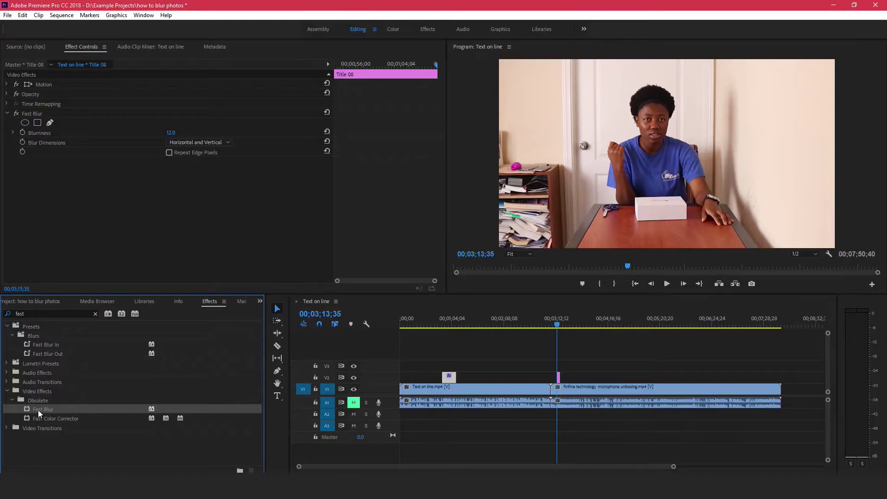
{"action": "left_click_drag", "start_coordinate": [38, 409], "coordinate": [558, 378]}
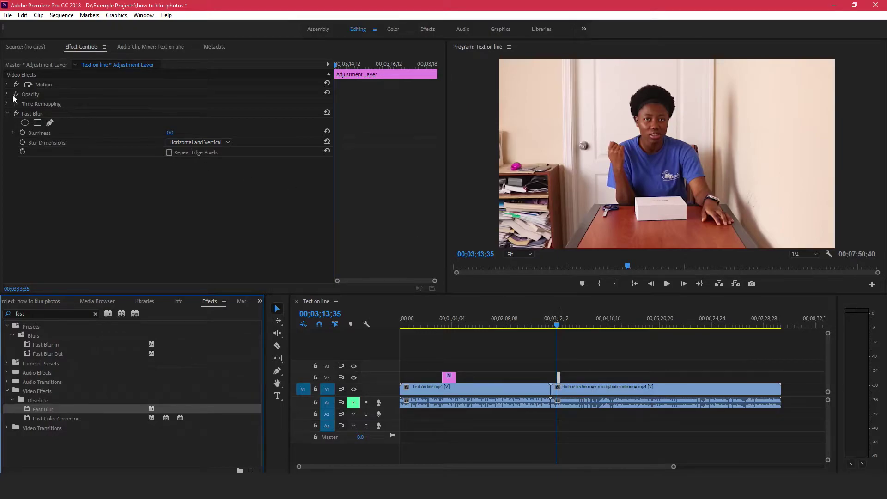
{"action": "left_click", "coordinate": [49, 123]}
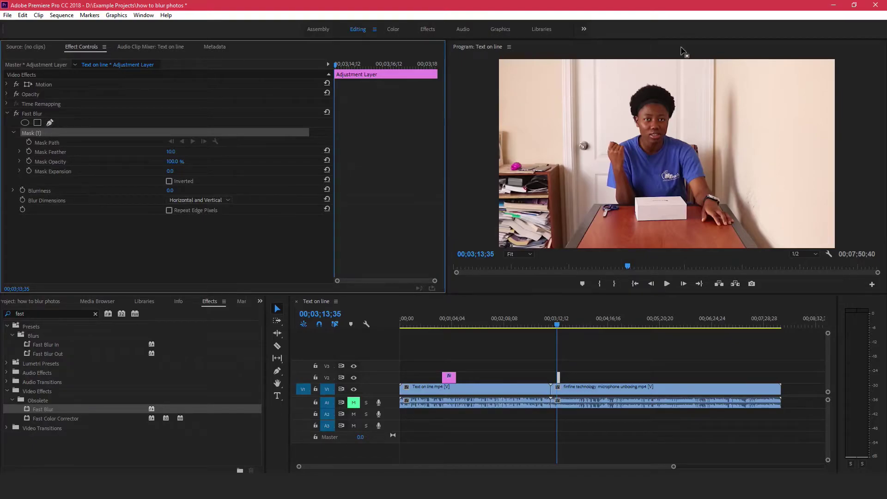
Trace a closed mask around the seated person's head and nudge it slightly right over the face
{"action": "left_click", "coordinate": [626, 116]}
{"action": "left_click", "coordinate": [625, 94]}
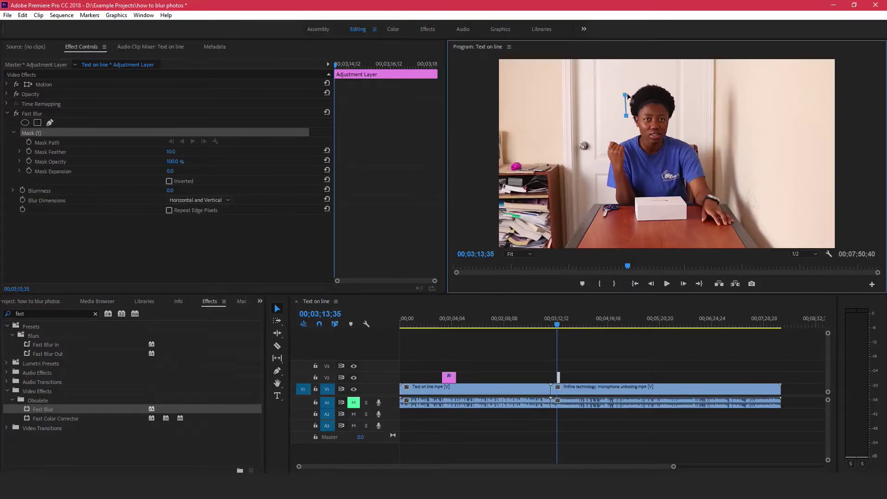
{"action": "left_click", "coordinate": [631, 86]}
{"action": "left_click", "coordinate": [646, 80]}
{"action": "left_click", "coordinate": [661, 82]}
{"action": "left_click", "coordinate": [674, 91]}
{"action": "left_click", "coordinate": [677, 106]}
{"action": "left_click", "coordinate": [677, 124]}
{"action": "left_click", "coordinate": [669, 143]}
{"action": "left_click", "coordinate": [656, 148]}
{"action": "left_click", "coordinate": [639, 144]}
{"action": "left_click", "coordinate": [631, 134]}
{"action": "left_click", "coordinate": [626, 116]}
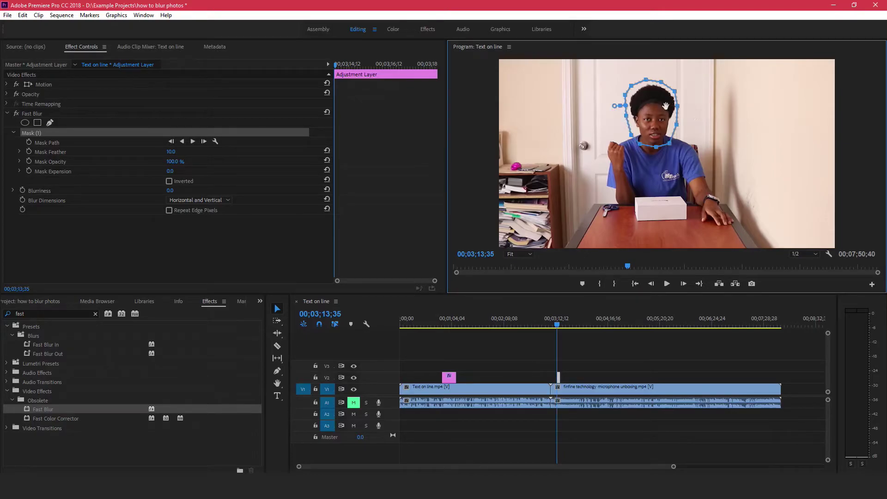
{"action": "left_click_drag", "start_coordinate": [649, 103], "coordinate": [651, 103]}
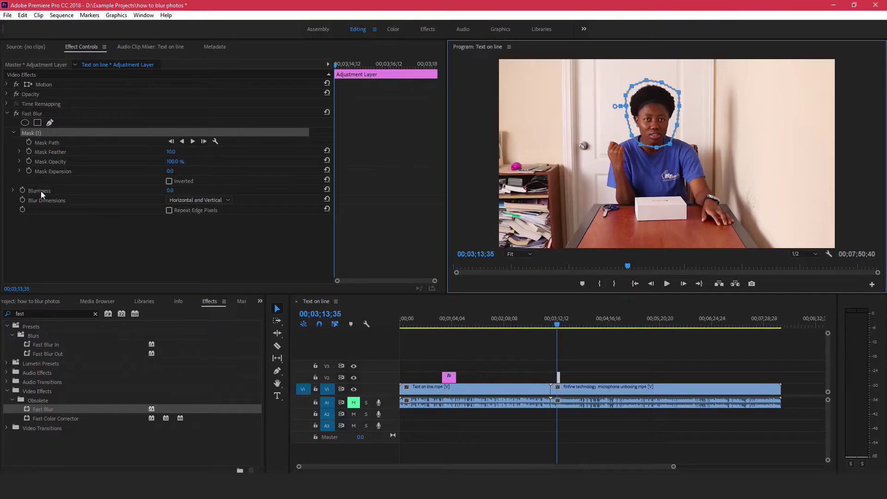
Raise Fast Blur's Blurriness to 40 and track Mask (1) forward to 00;03;18;33
{"action": "left_click", "coordinate": [169, 191]}
{"action": "left_click_drag", "start_coordinate": [169, 191], "coordinate": [189, 192]}
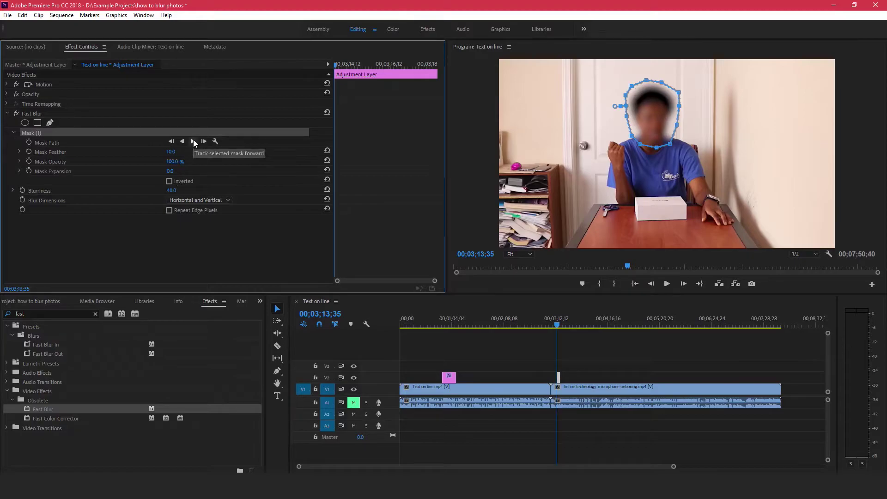
{"action": "left_click", "coordinate": [193, 141]}
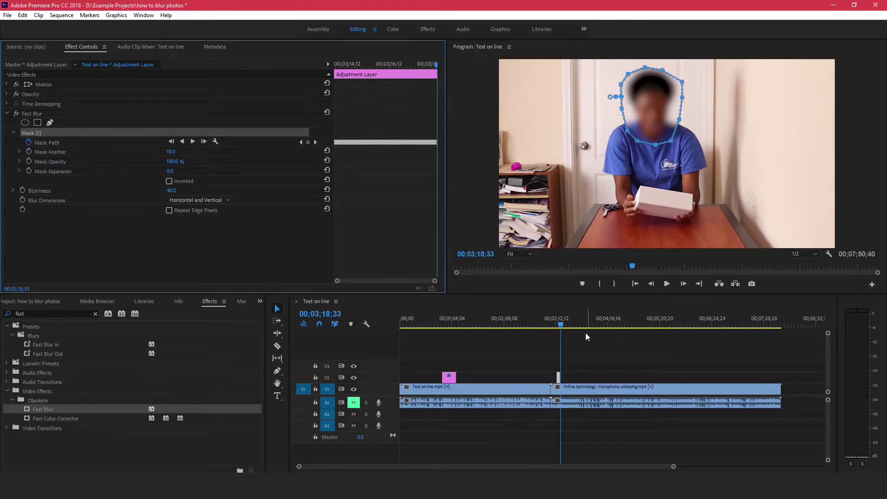
{"action": "left_click_drag", "start_coordinate": [563, 326], "coordinate": [557, 326]}
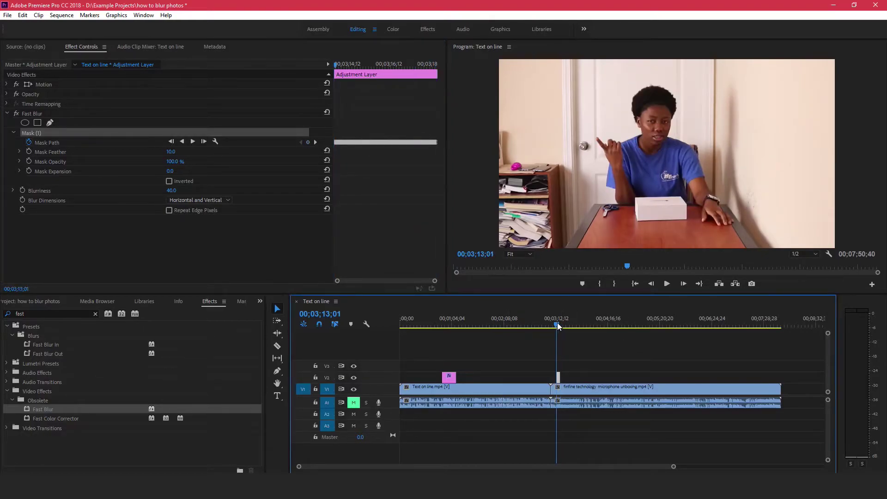
{"action": "left_click", "coordinate": [668, 283]}
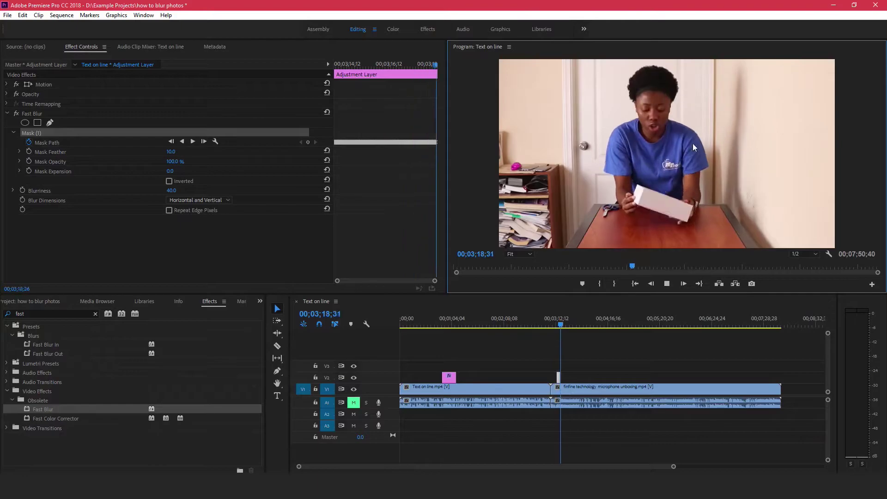
{"action": "left_click", "coordinate": [667, 283]}
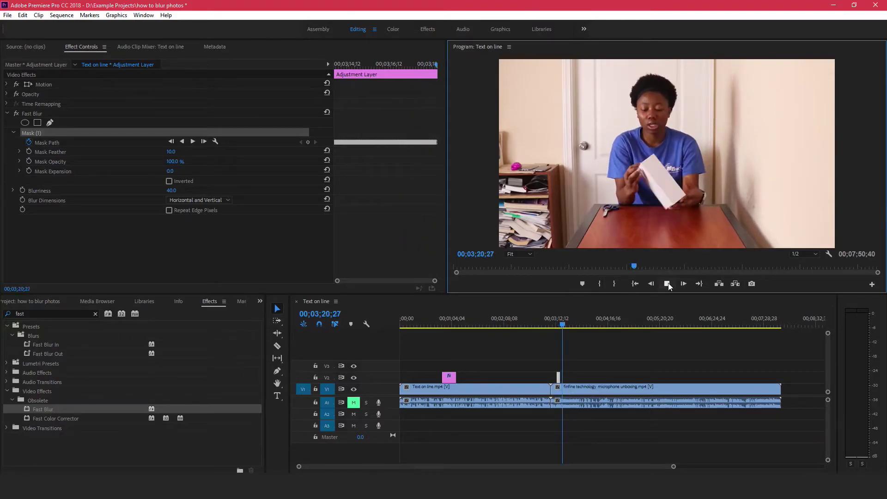
Extend the V2 adjustment layer to the right, playing back to confirm the face blur through 00;03;44;18
{"action": "left_click", "coordinate": [563, 377]}
{"action": "left_click_drag", "start_coordinate": [563, 377], "coordinate": [577, 378]}
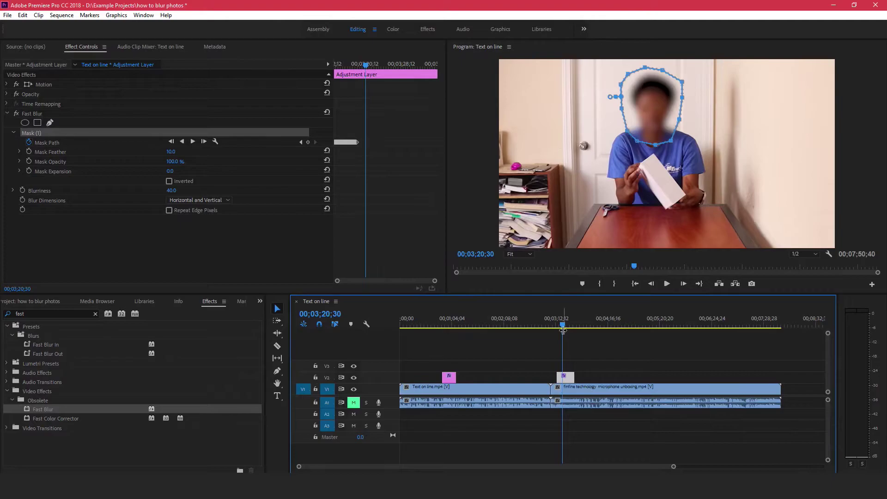
{"action": "left_click", "coordinate": [666, 284]}
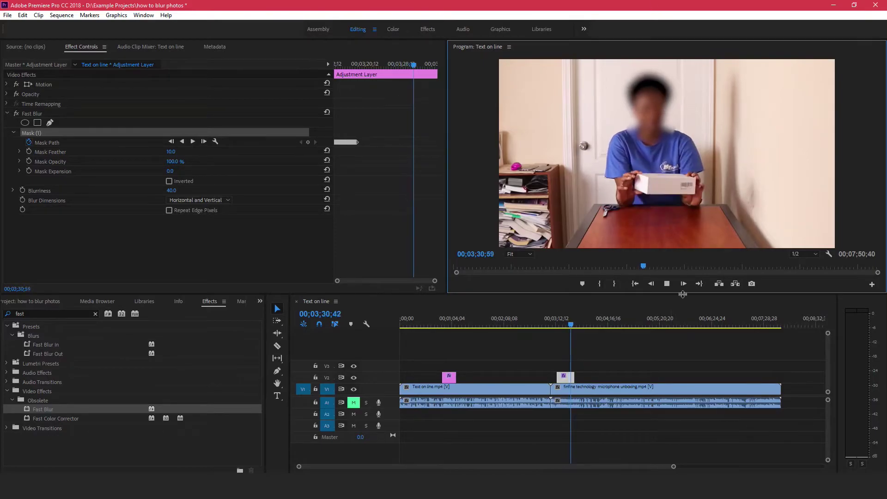
{"action": "left_click", "coordinate": [667, 288]}
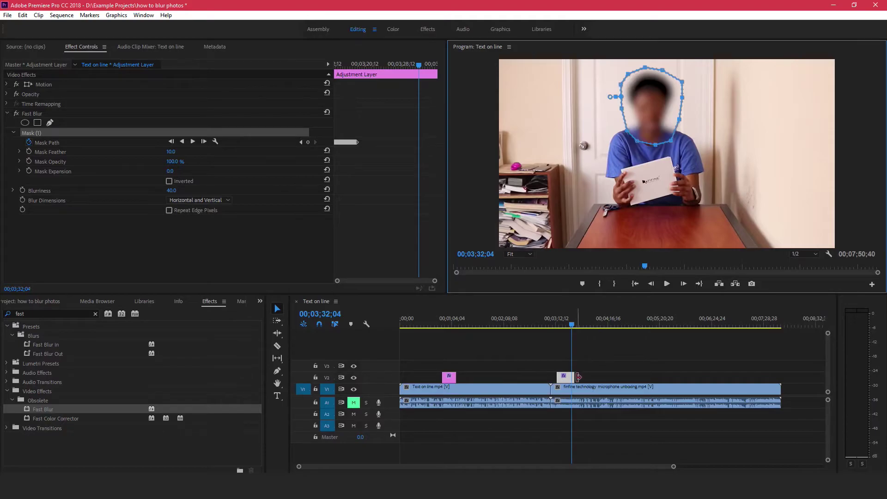
{"action": "left_click_drag", "start_coordinate": [574, 377], "coordinate": [606, 376]}
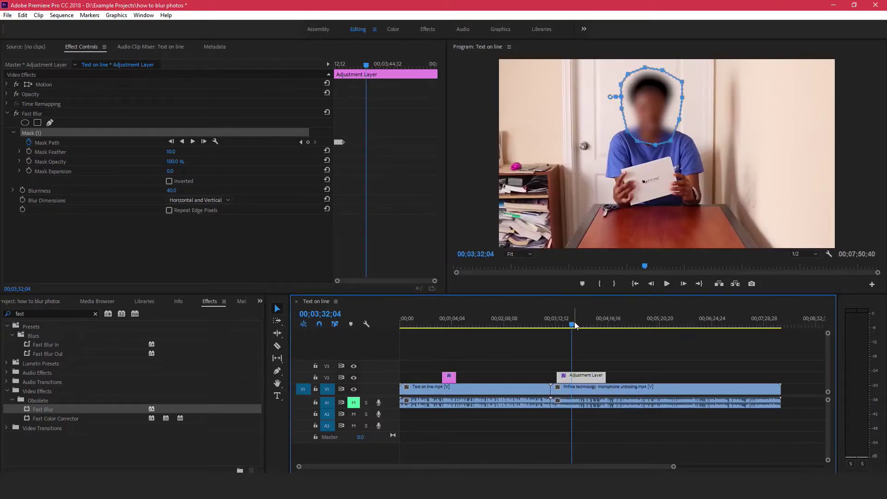
{"action": "left_click_drag", "start_coordinate": [573, 324], "coordinate": [578, 325]}
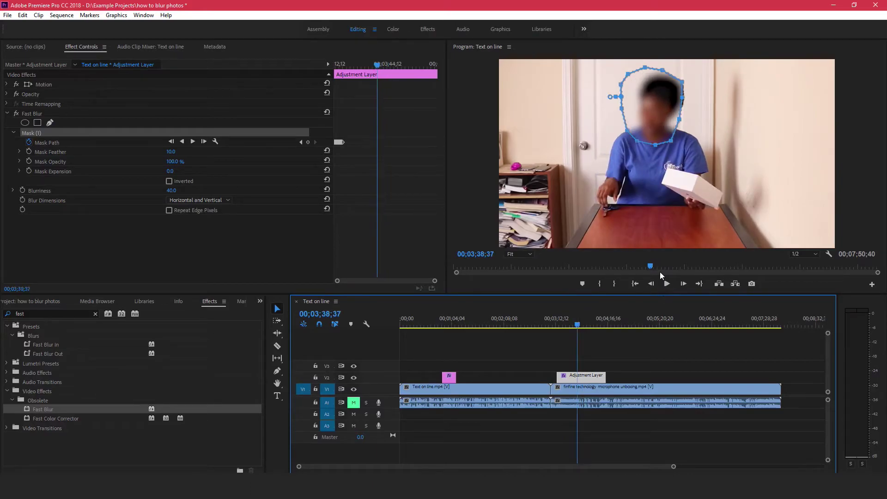
{"action": "left_click", "coordinate": [667, 283]}
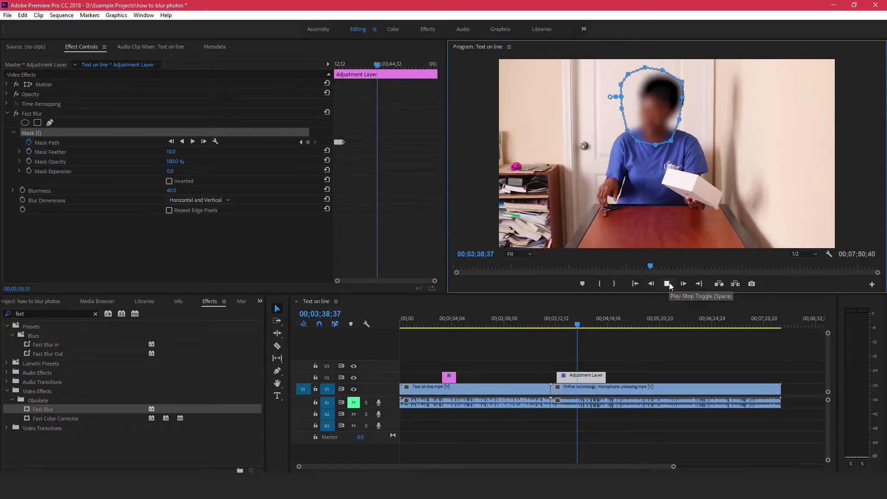
Stop playback where the mask drifts, move Mask (1) back over the head and pull its lower-left point in
{"action": "left_click", "coordinate": [667, 284]}
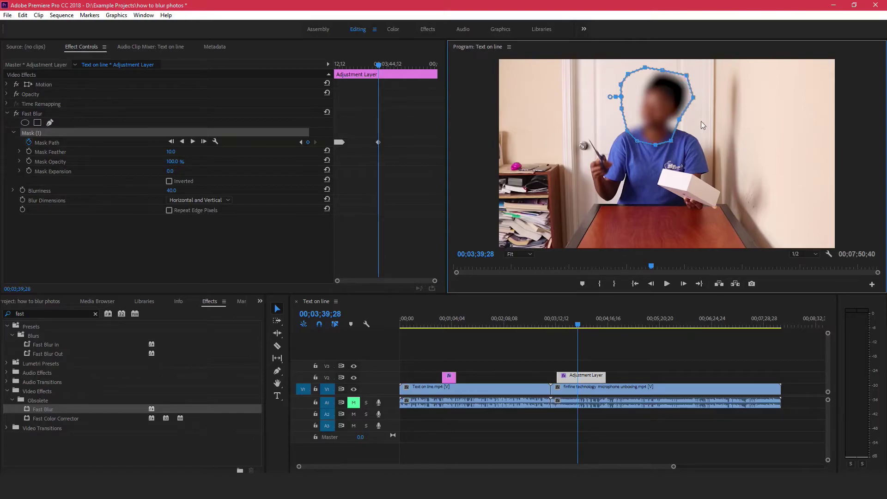
{"action": "left_click_drag", "start_coordinate": [622, 98], "coordinate": [629, 95]}
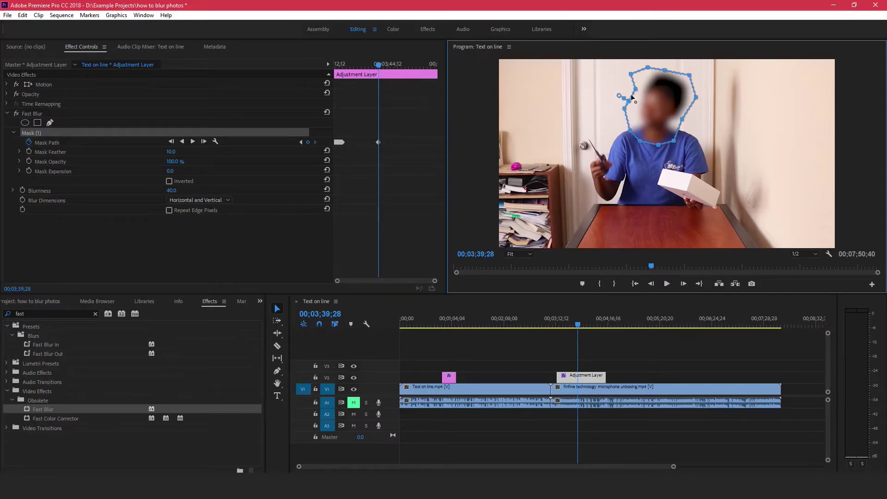
{"action": "left_click_drag", "start_coordinate": [631, 130], "coordinate": [661, 135]}
Advance a few frames, refit the mask's left edge around the head, and resume tracking forward
{"action": "left_click", "coordinate": [685, 283]}
{"action": "left_click", "coordinate": [686, 285]}
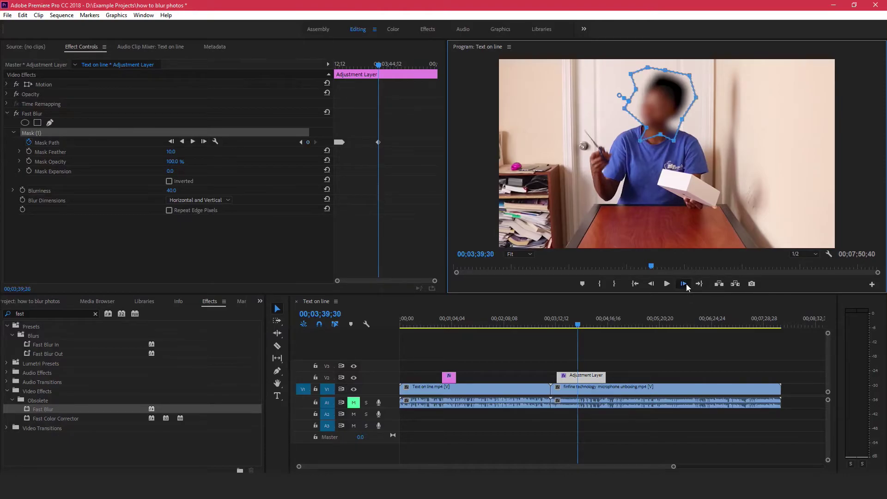
{"action": "left_click", "coordinate": [667, 284]}
{"action": "left_click", "coordinate": [667, 284]}
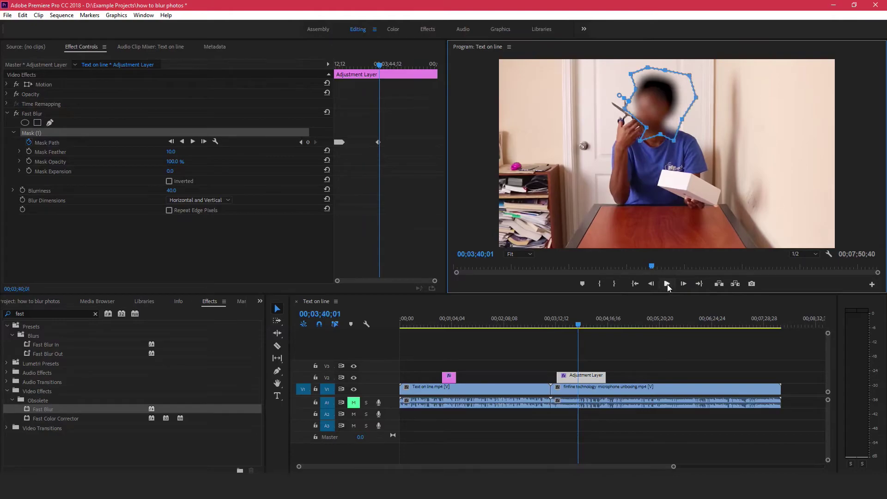
{"action": "left_click", "coordinate": [667, 284]}
{"action": "left_click", "coordinate": [667, 284]}
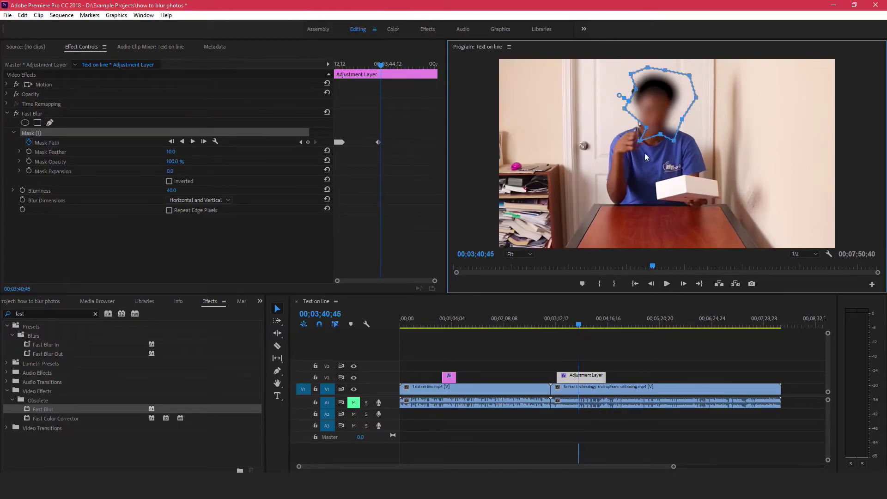
{"action": "left_click_drag", "start_coordinate": [636, 92], "coordinate": [625, 87]}
{"action": "left_click_drag", "start_coordinate": [646, 128], "coordinate": [639, 127]}
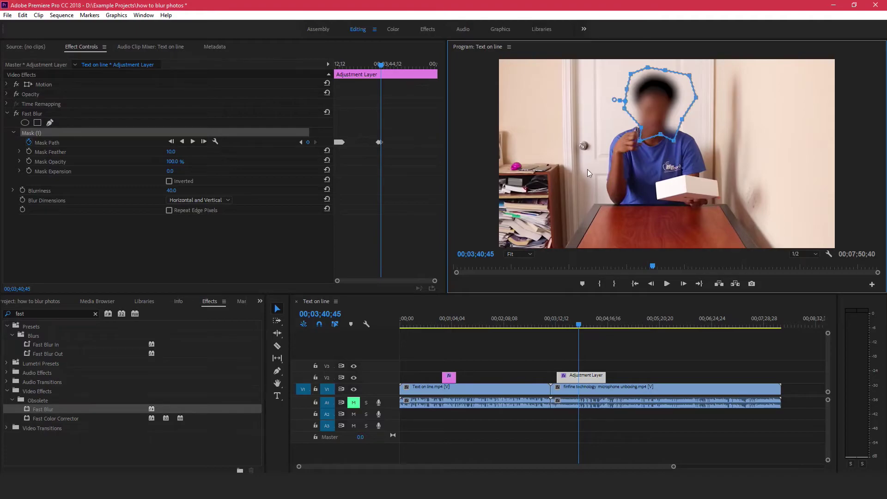
{"action": "left_click", "coordinate": [193, 141]}
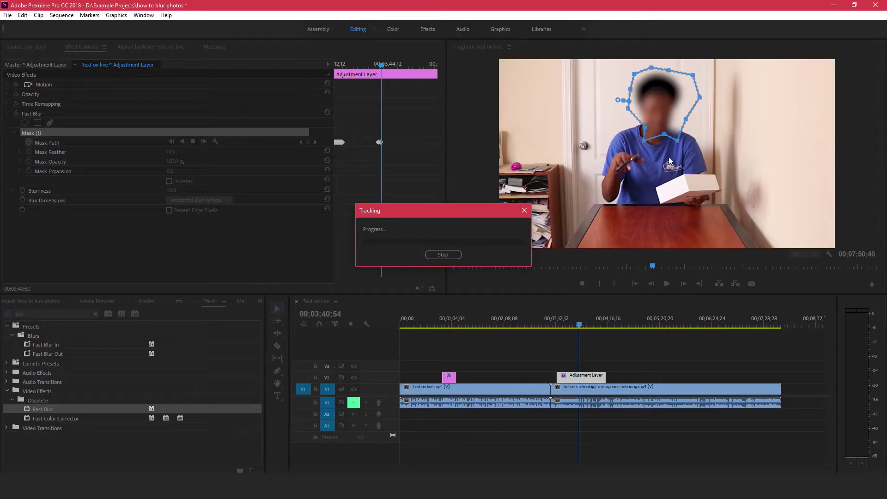
Stop mask tracking at 00;03;40;58, trim the V2 adjustment layer, and select the Title 08 clip near 00;01;02;04
{"action": "left_click", "coordinate": [448, 255]}
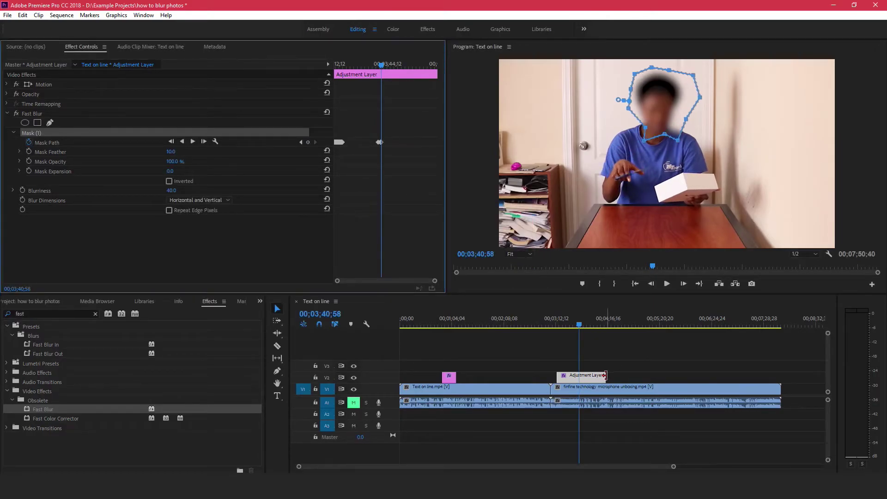
{"action": "mouse_move", "coordinate": [605, 375]}
{"action": "left_mouse_down"}
{"action": "mouse_move", "coordinate": [588, 380]}
{"action": "mouse_move", "coordinate": [605, 377]}
{"action": "left_mouse_up"}
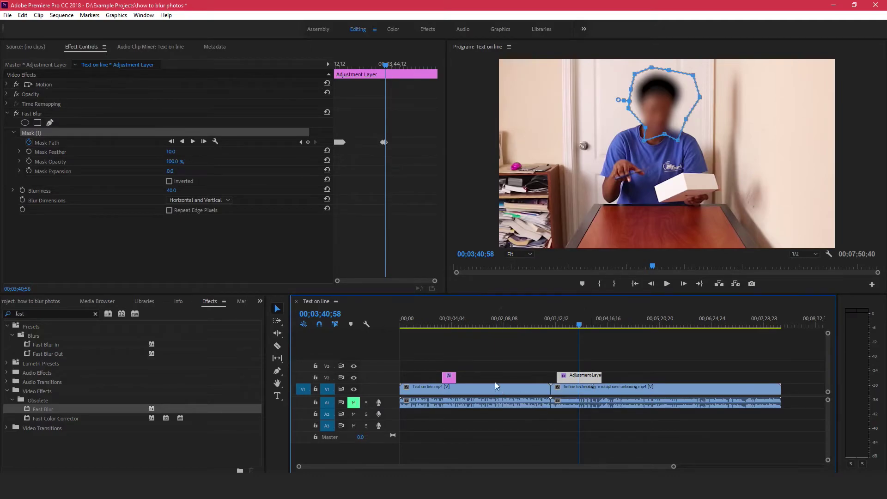
{"action": "left_click", "coordinate": [450, 323]}
{"action": "left_click", "coordinate": [449, 377]}
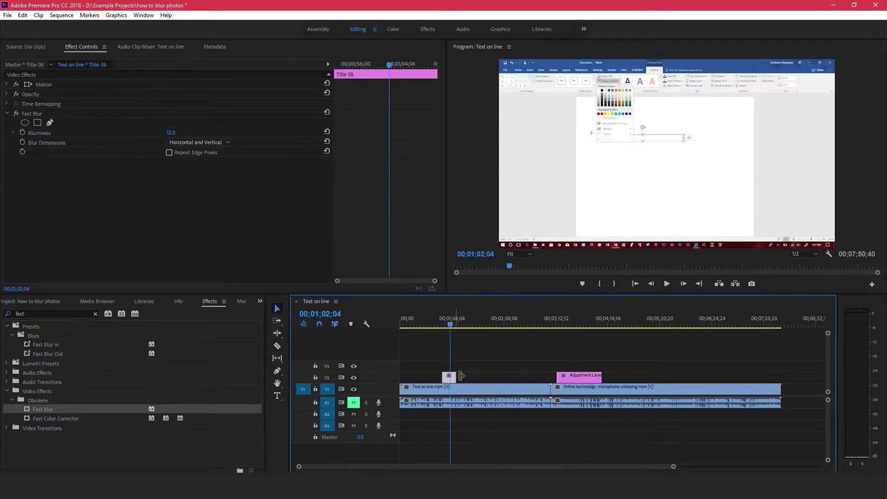
Reselect the face-blur Adjustment Layer and scrub from 00;03;49;25 back to 00;03;39;45 to check the blur
{"action": "left_click", "coordinate": [593, 378]}
{"action": "left_click", "coordinate": [586, 320]}
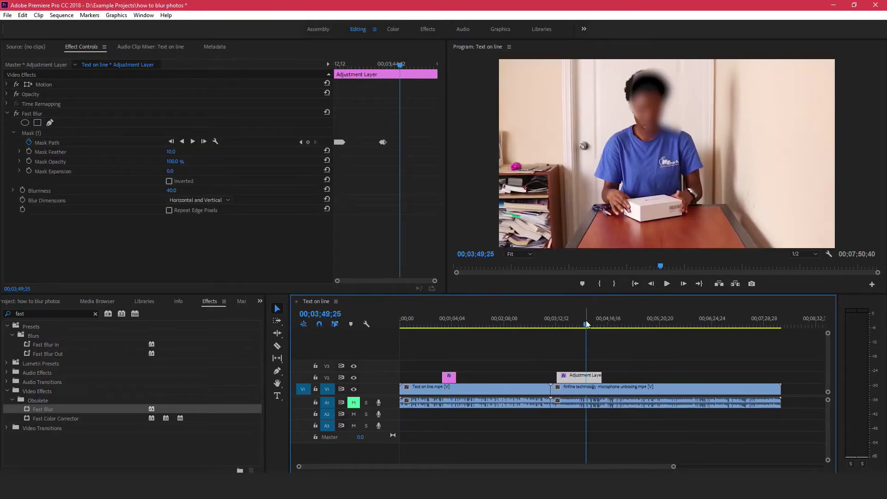
{"action": "left_click_drag", "start_coordinate": [586, 320], "coordinate": [578, 321]}
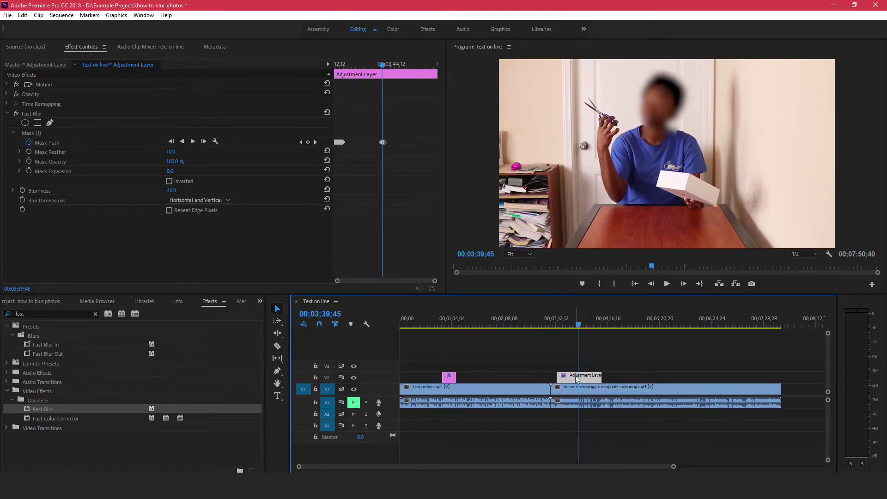
Show the Project panel's items as a detailed list, cancelling the Automate to Sequence dialog
{"action": "left_click", "coordinate": [647, 378]}
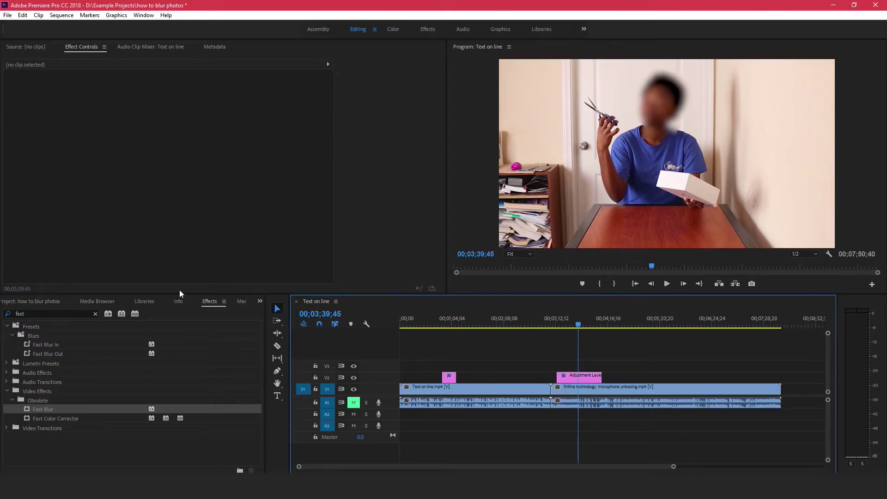
{"action": "left_click", "coordinate": [22, 301]}
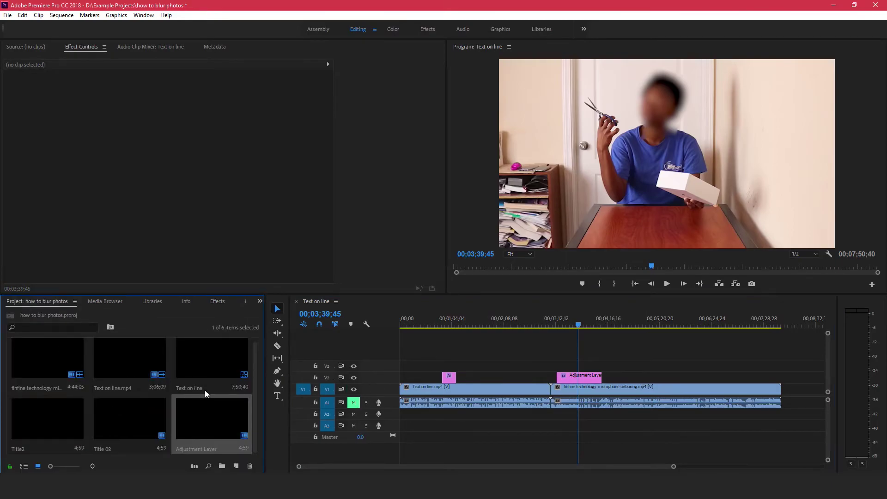
{"action": "left_click", "coordinate": [148, 423]}
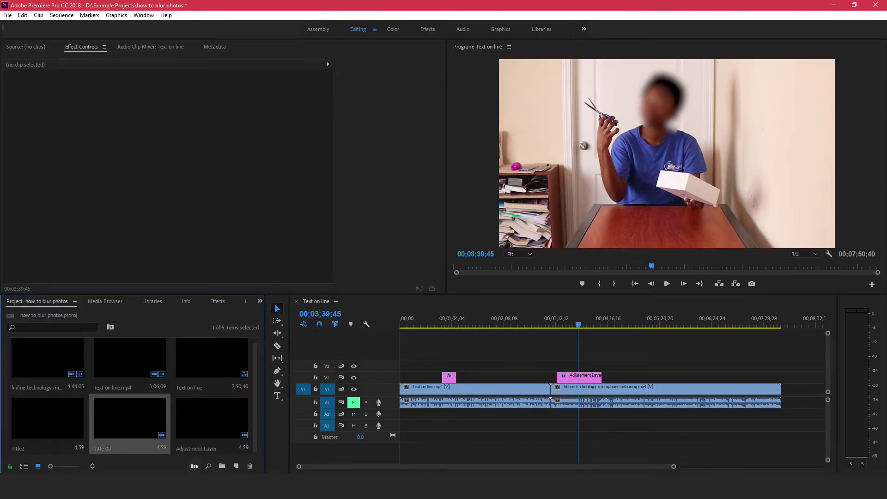
{"action": "left_click", "coordinate": [194, 465]}
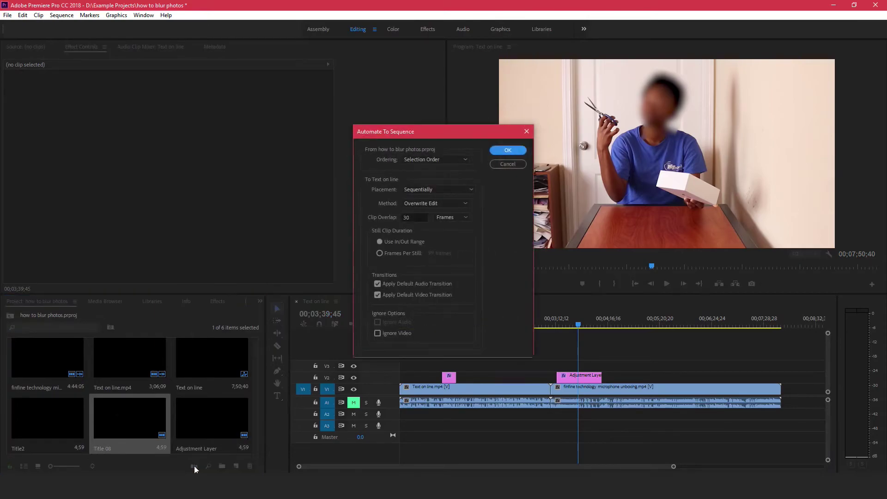
{"action": "left_click", "coordinate": [499, 165]}
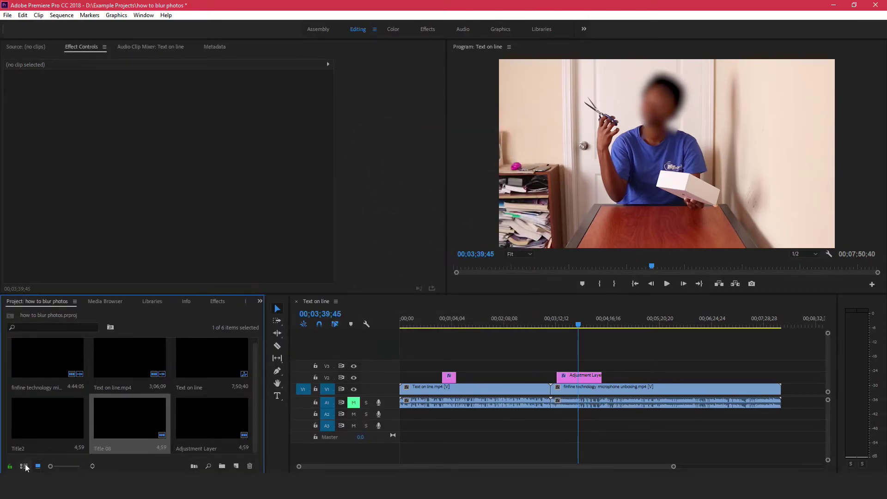
{"action": "left_click", "coordinate": [24, 466]}
{"action": "right_click", "coordinate": [79, 437]}
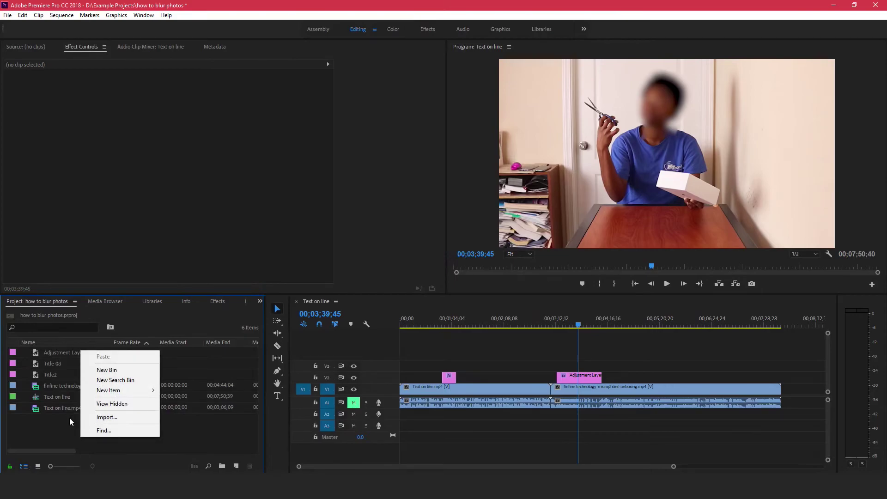
{"action": "left_click", "coordinate": [70, 419]}
Create a new Adjustment Layer from File > New with the default settings
{"action": "left_click", "coordinate": [8, 15]}
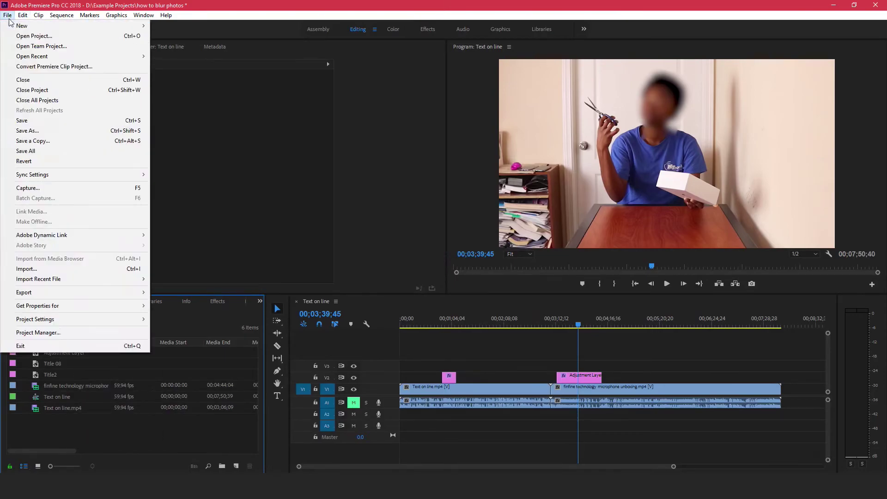
{"action": "mouse_move", "coordinate": [23, 26]}
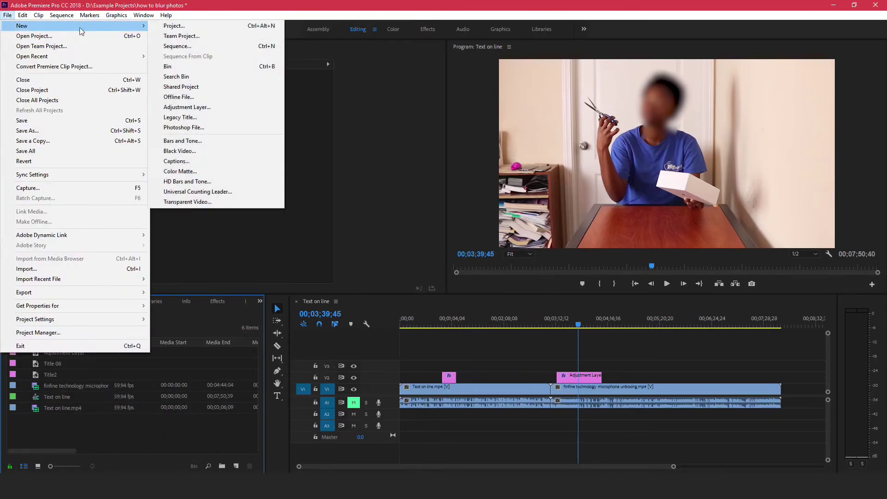
{"action": "left_click", "coordinate": [187, 108]}
{"action": "left_click", "coordinate": [460, 280]}
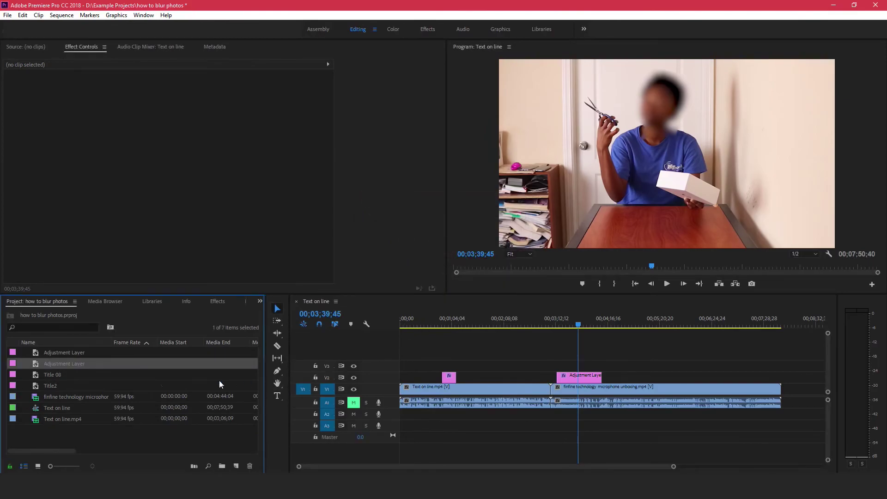
Place the new Adjustment Layer on V2 after the first one and copy the first face-blur clip
{"action": "left_click_drag", "start_coordinate": [82, 368], "coordinate": [625, 387]}
{"action": "left_click", "coordinate": [588, 378]}
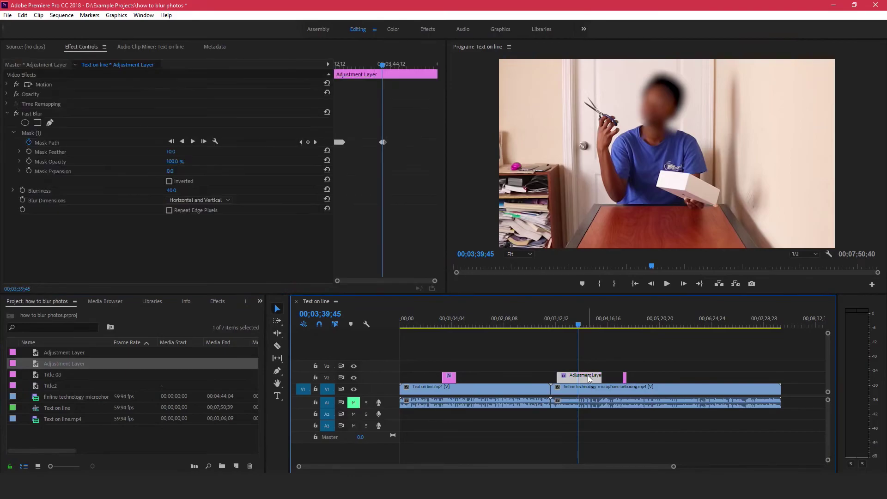
{"action": "right_click", "coordinate": [588, 378]}
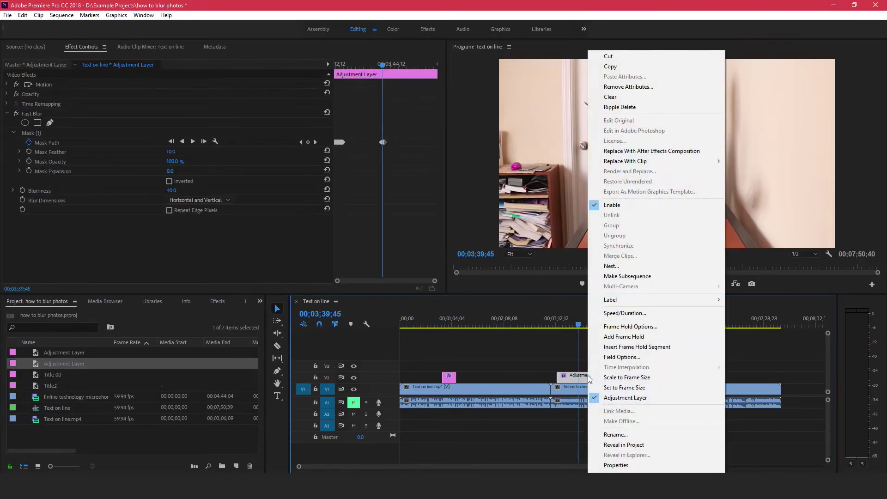
{"action": "left_click", "coordinate": [653, 66]}
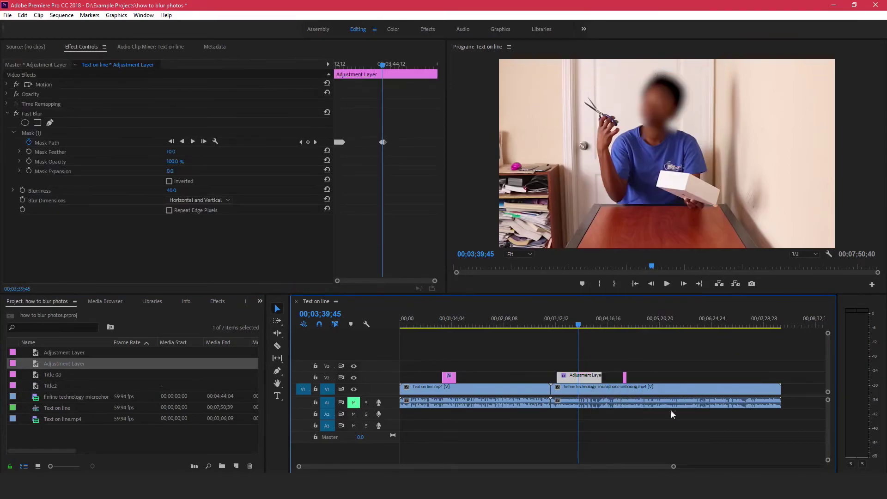
Paste the Fast Blur and Mask (1) attributes onto the new adjustment layer clip
{"action": "left_click", "coordinate": [625, 375]}
{"action": "right_click", "coordinate": [624, 376]}
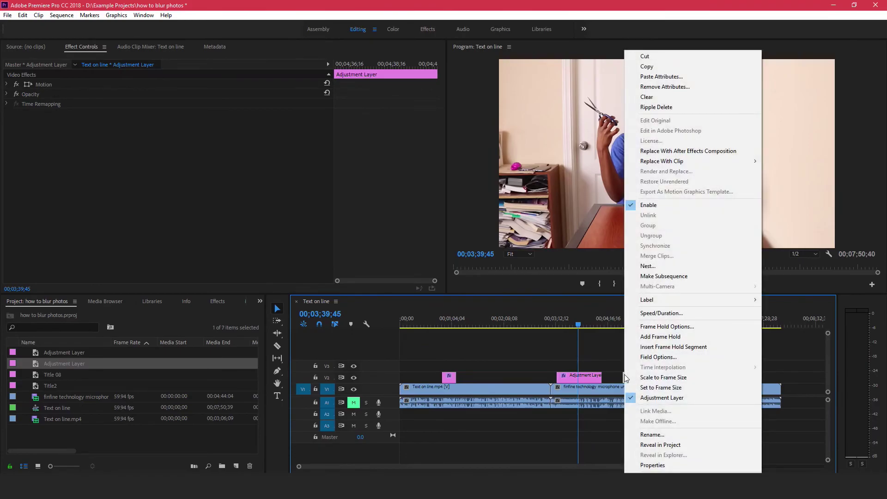
{"action": "left_click", "coordinate": [615, 354]}
{"action": "left_click", "coordinate": [626, 377]}
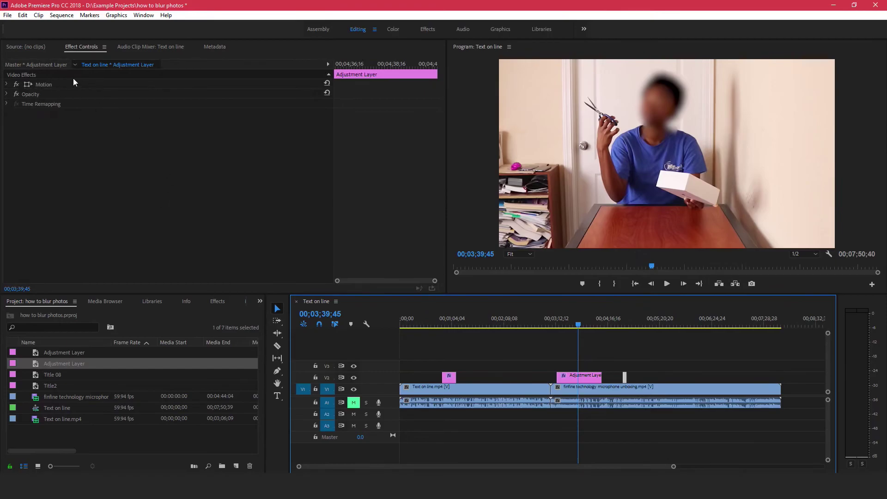
{"action": "right_click", "coordinate": [626, 378]}
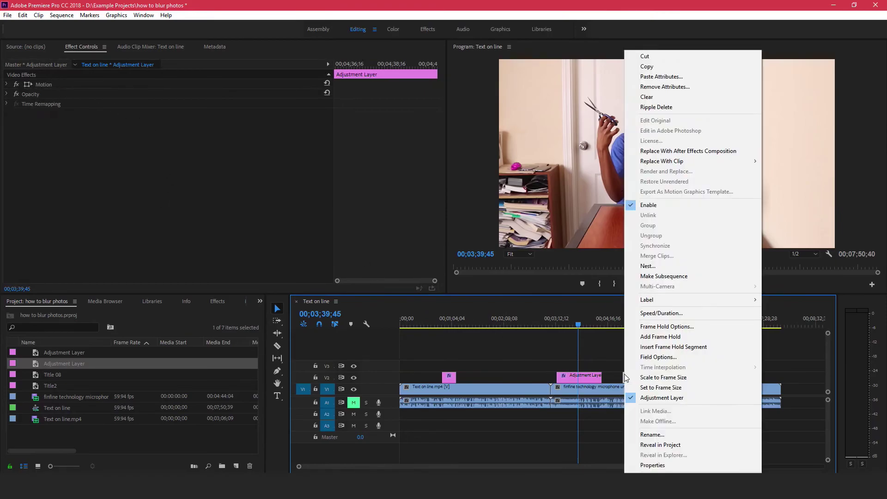
{"action": "left_click", "coordinate": [687, 77]}
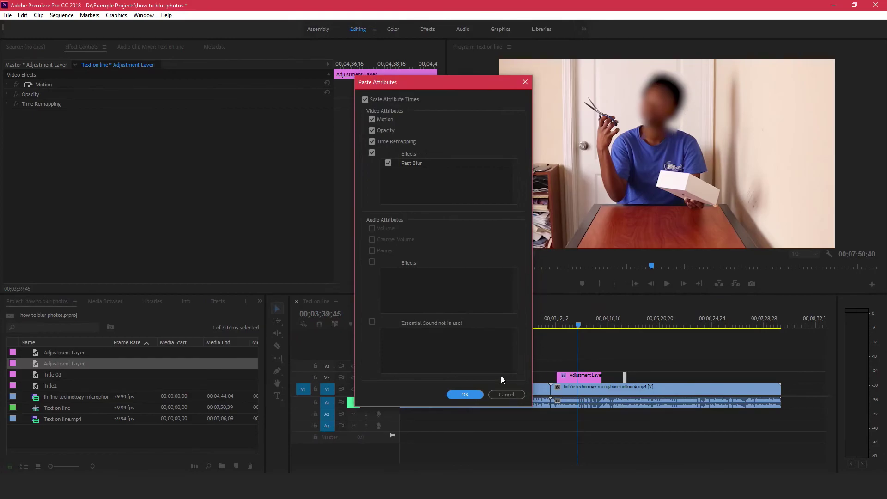
{"action": "left_click", "coordinate": [464, 394]}
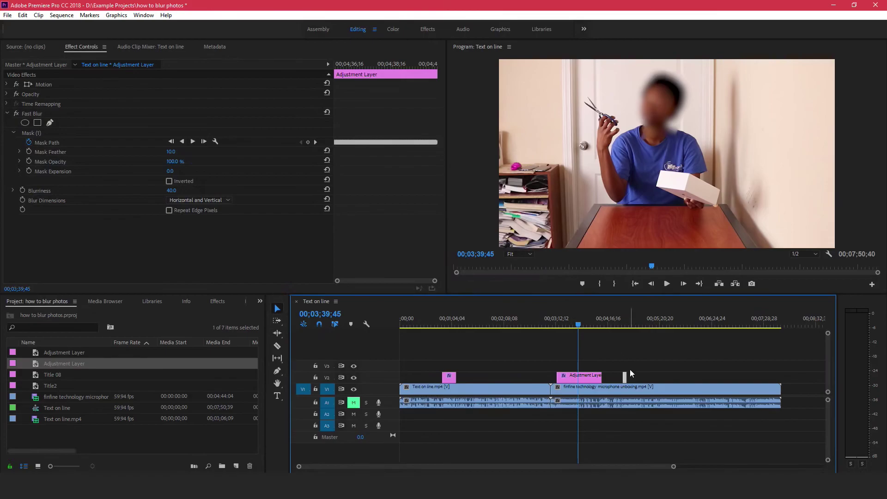
Compare the two V2 adjustment layers' masked Fast Blur settings, both at Blurriness 40.0
{"action": "left_click", "coordinate": [595, 379]}
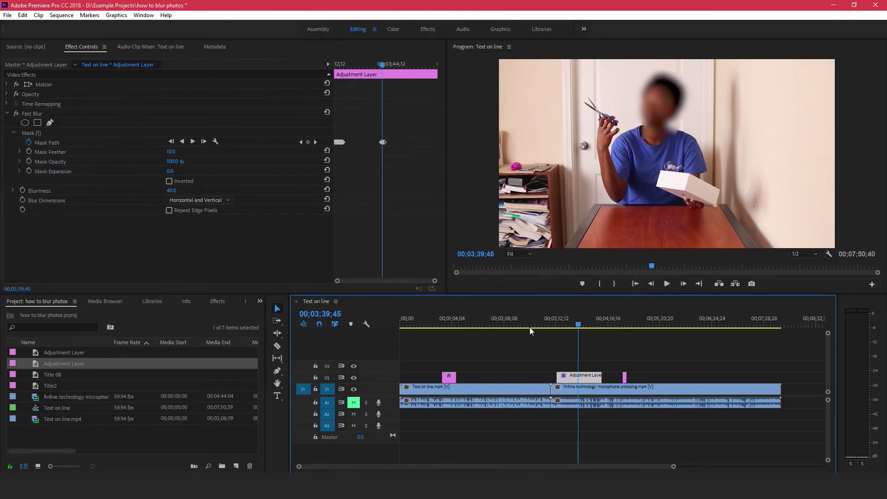
{"action": "left_click", "coordinate": [625, 379]}
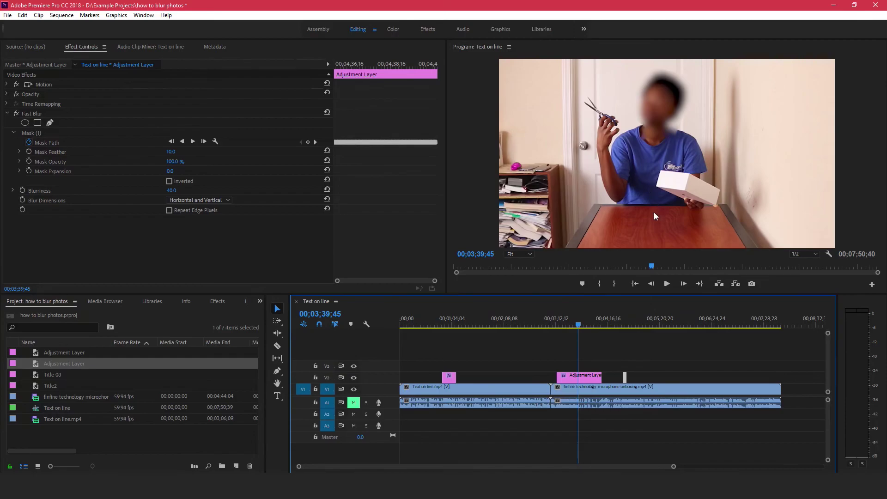
{"action": "left_click", "coordinate": [442, 334]}
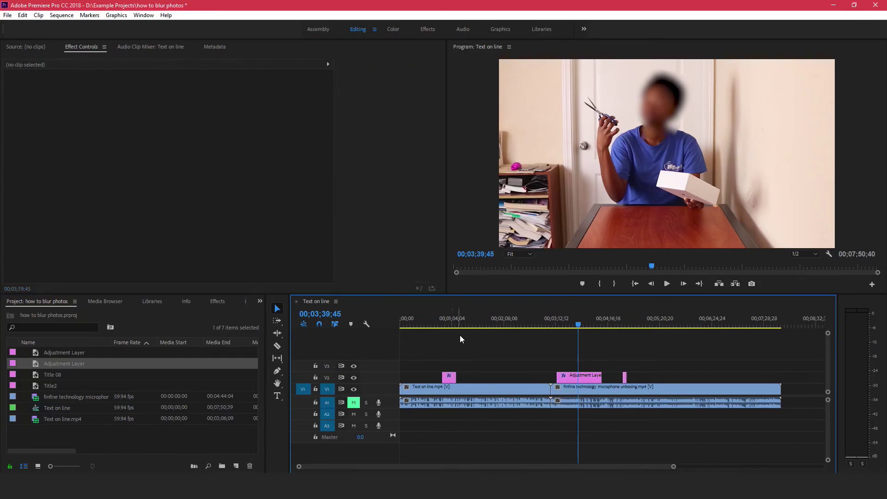
{"action": "left_click", "coordinate": [596, 380]}
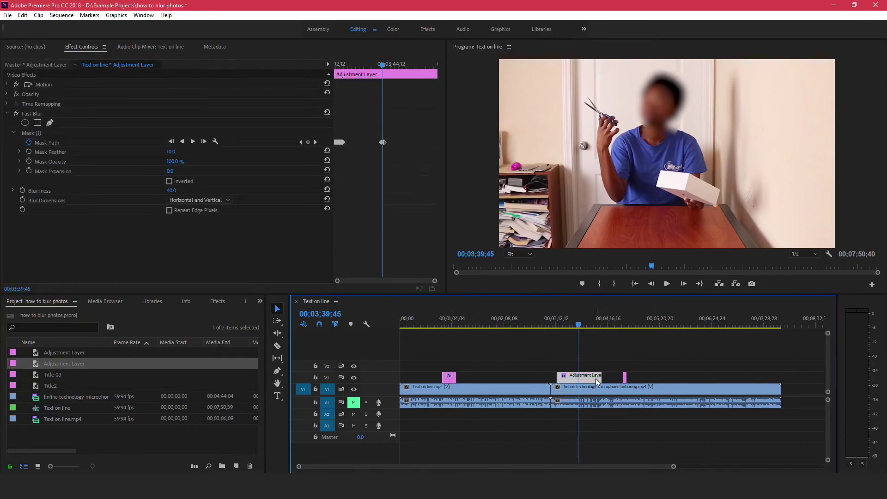